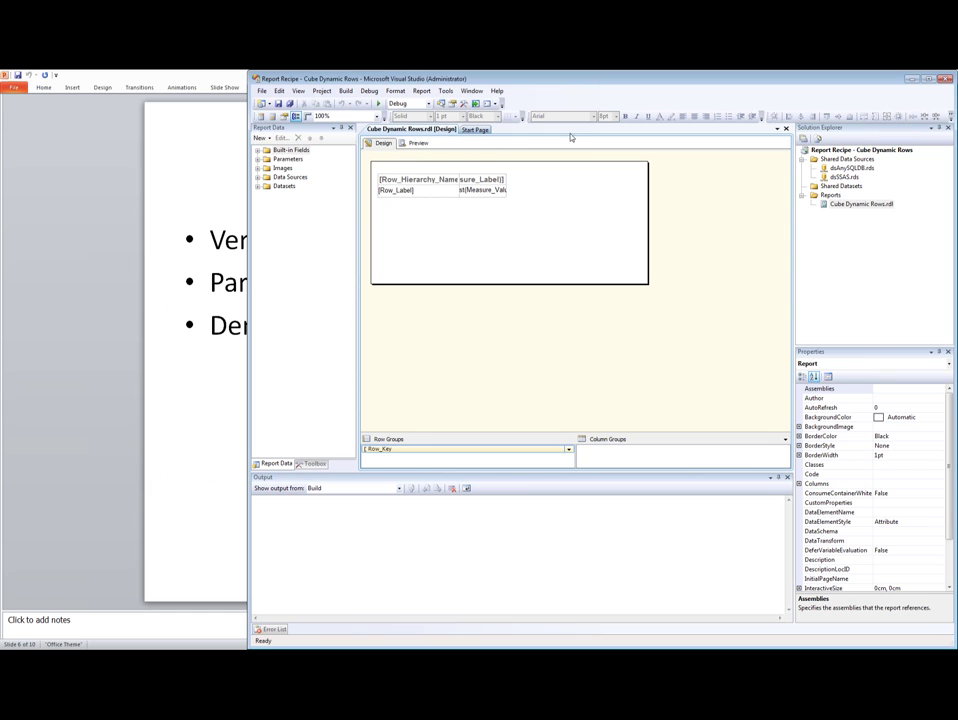
Preview the dynamic-rows report and drill into the Bikes category
{"action": "left_click_drag", "start_coordinate": [718, 85], "coordinate": [598, 82]}
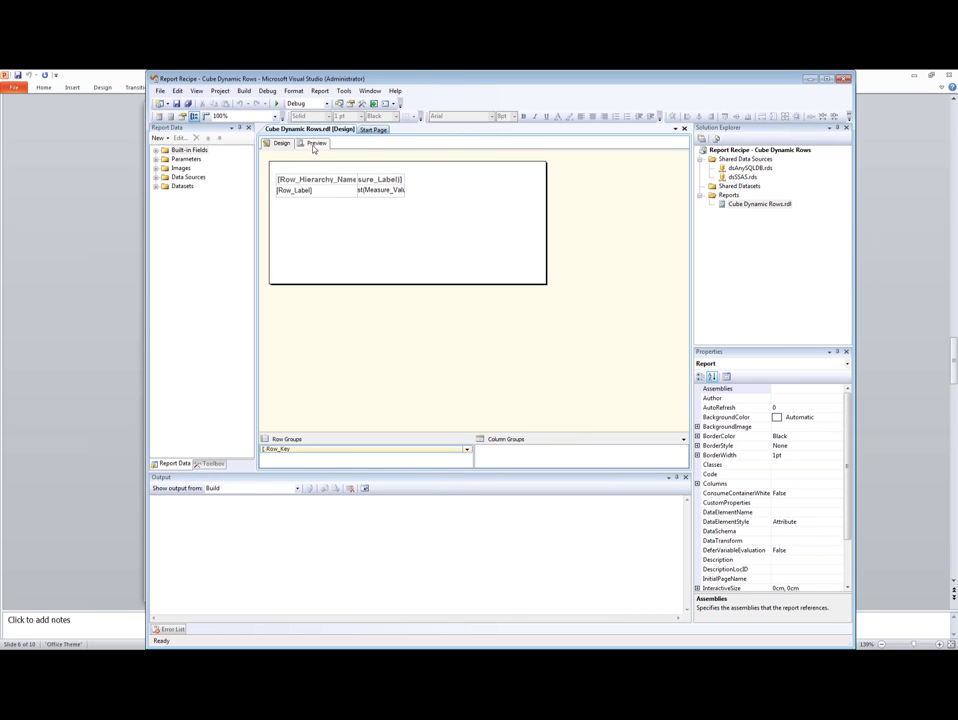
{"action": "left_click", "coordinate": [314, 145]}
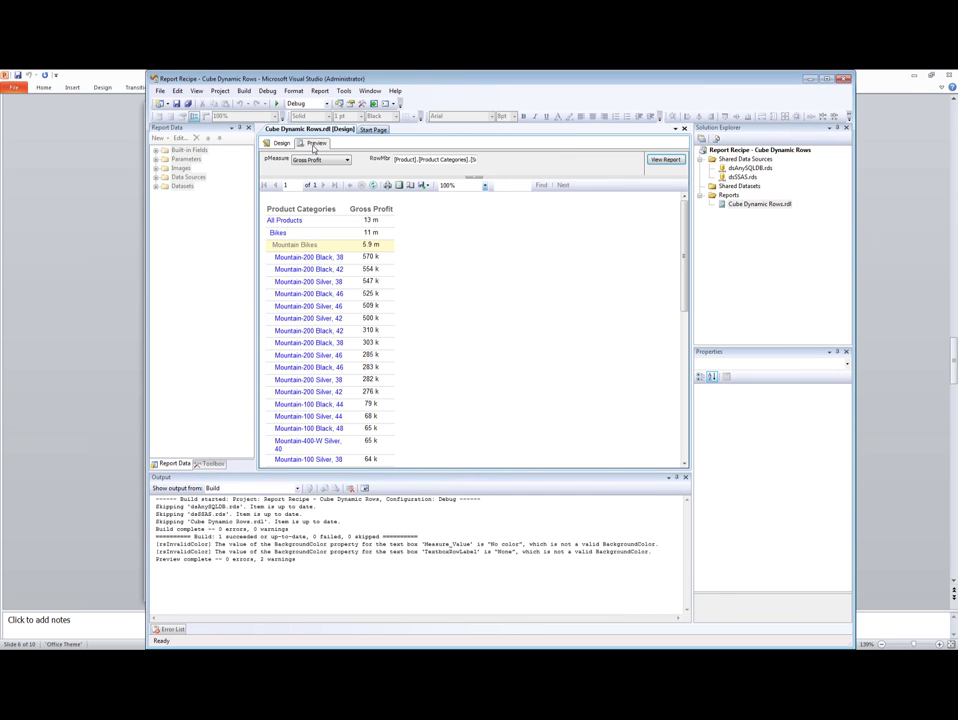
{"action": "left_click", "coordinate": [280, 233]}
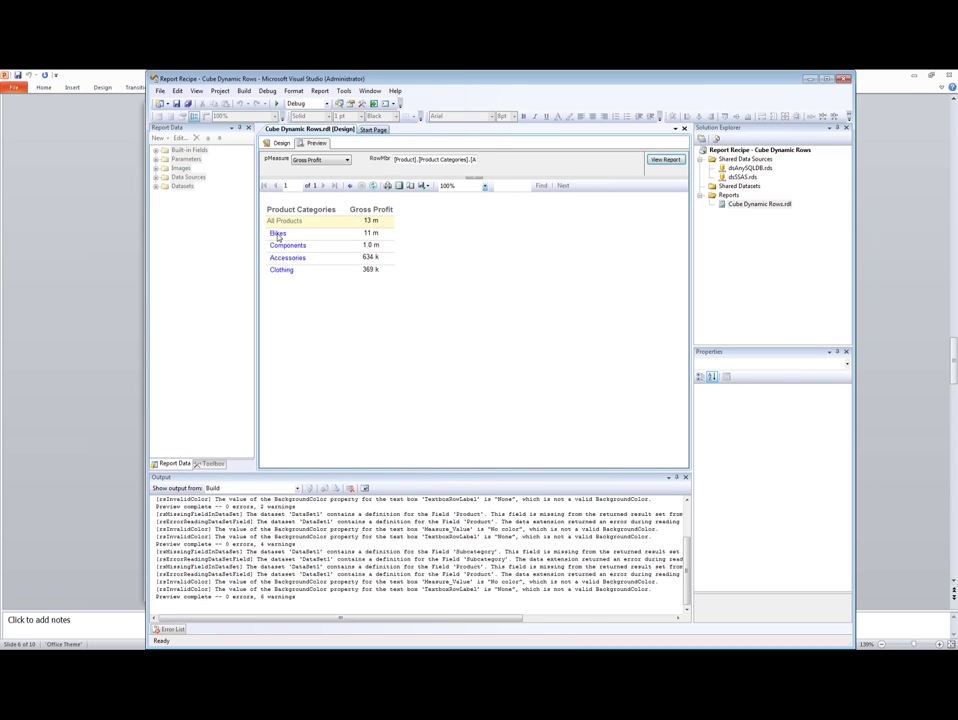
{"action": "left_click", "coordinate": [278, 236]}
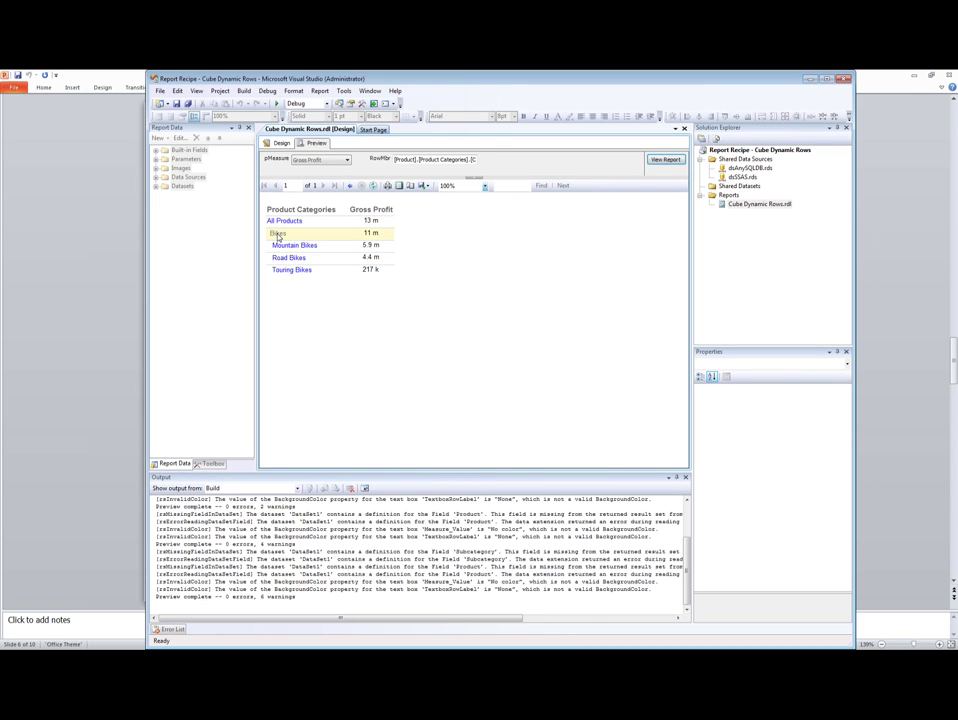
Switch pMeasure to Sales Amount, re-run the report, and close the Output pane
{"action": "left_click", "coordinate": [333, 160]}
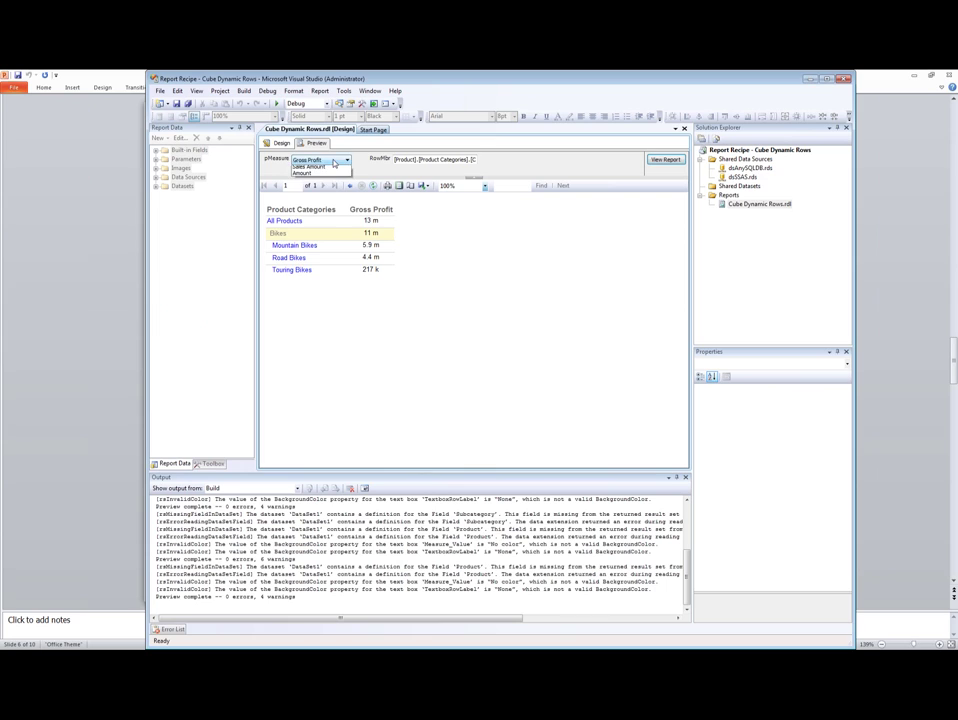
{"action": "left_click", "coordinate": [331, 176]}
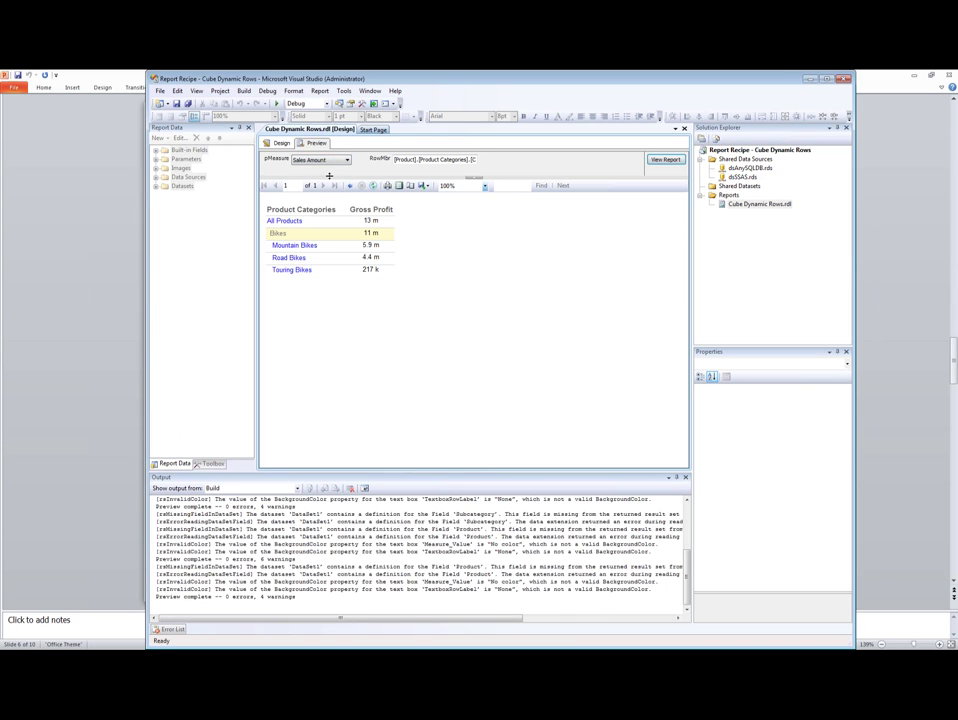
{"action": "left_click", "coordinate": [665, 160]}
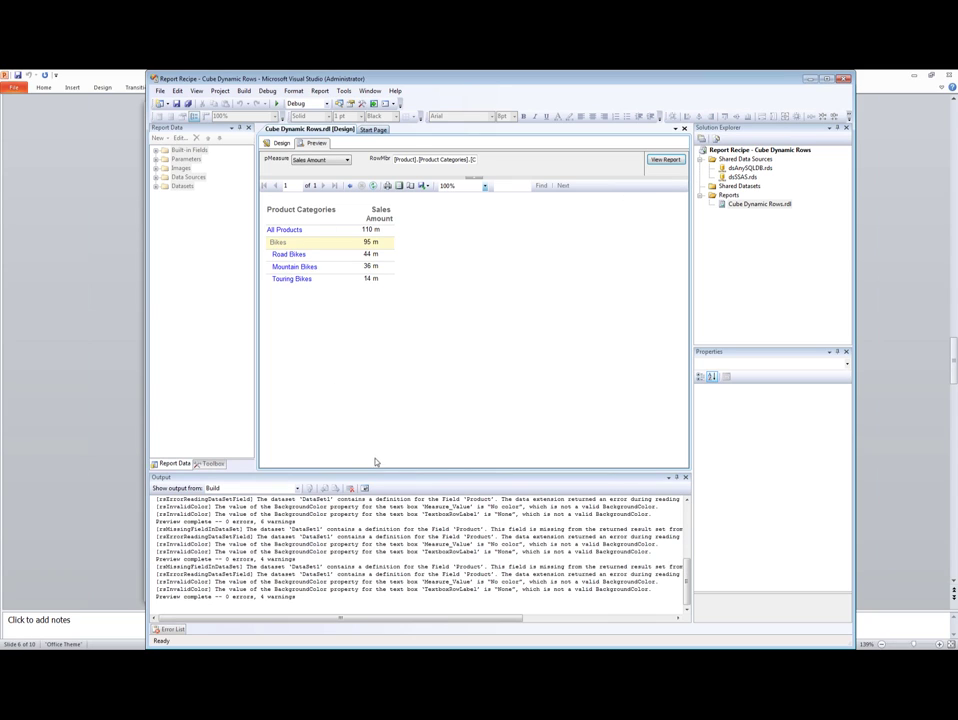
{"action": "left_click", "coordinate": [686, 479]}
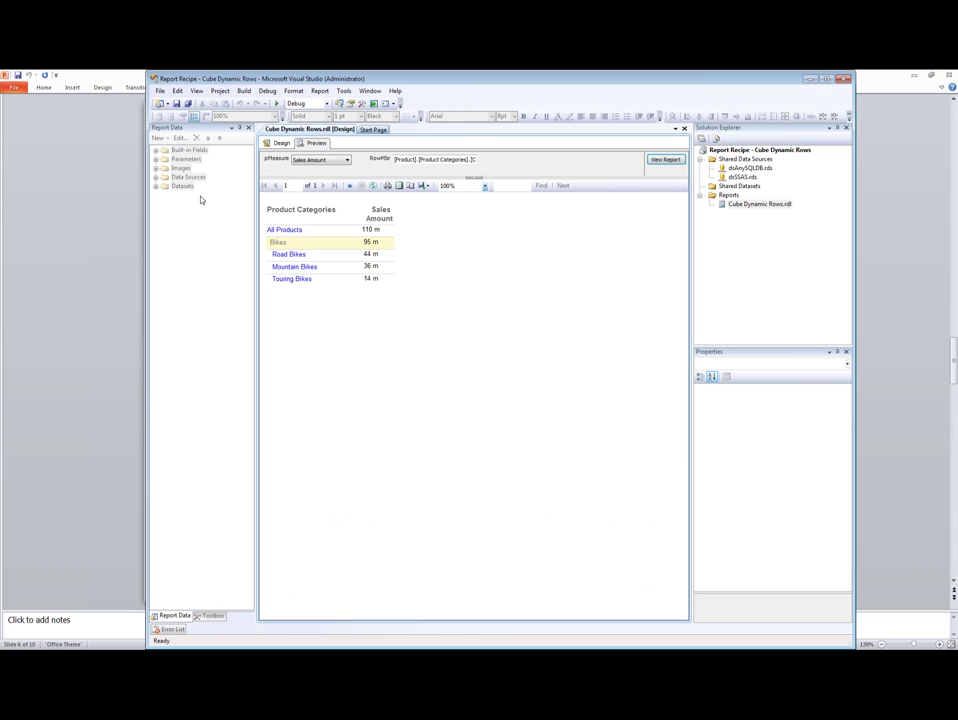
Back in Design, expand Parameters to show pMeasure and pRowMbr, then expand Datasets
{"action": "left_click", "coordinate": [281, 144]}
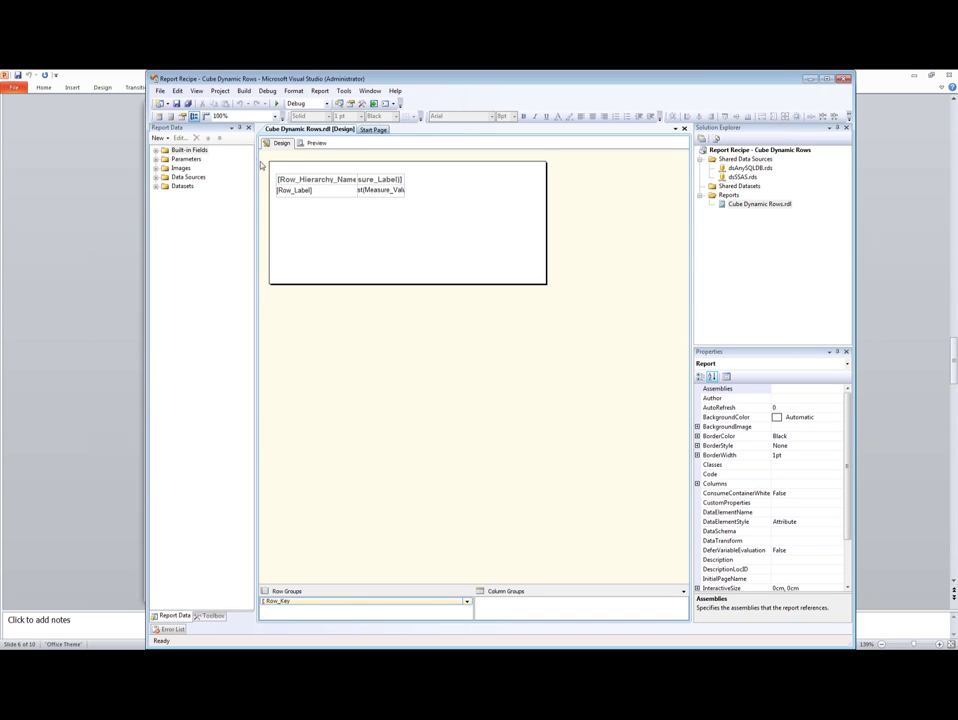
{"action": "left_click", "coordinate": [157, 159]}
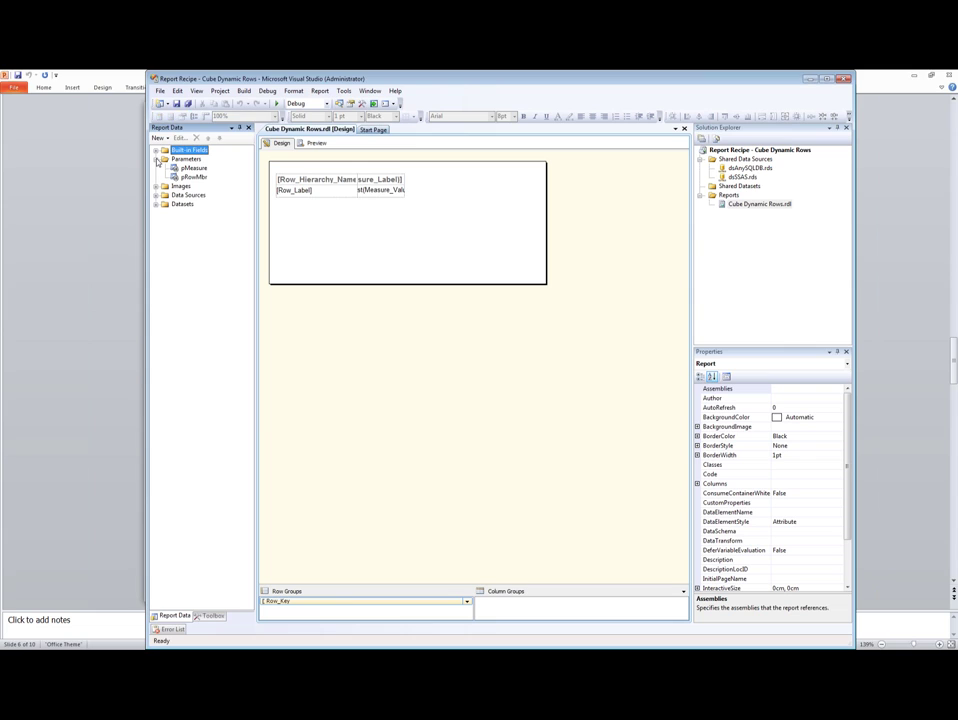
{"action": "left_click", "coordinate": [190, 168]}
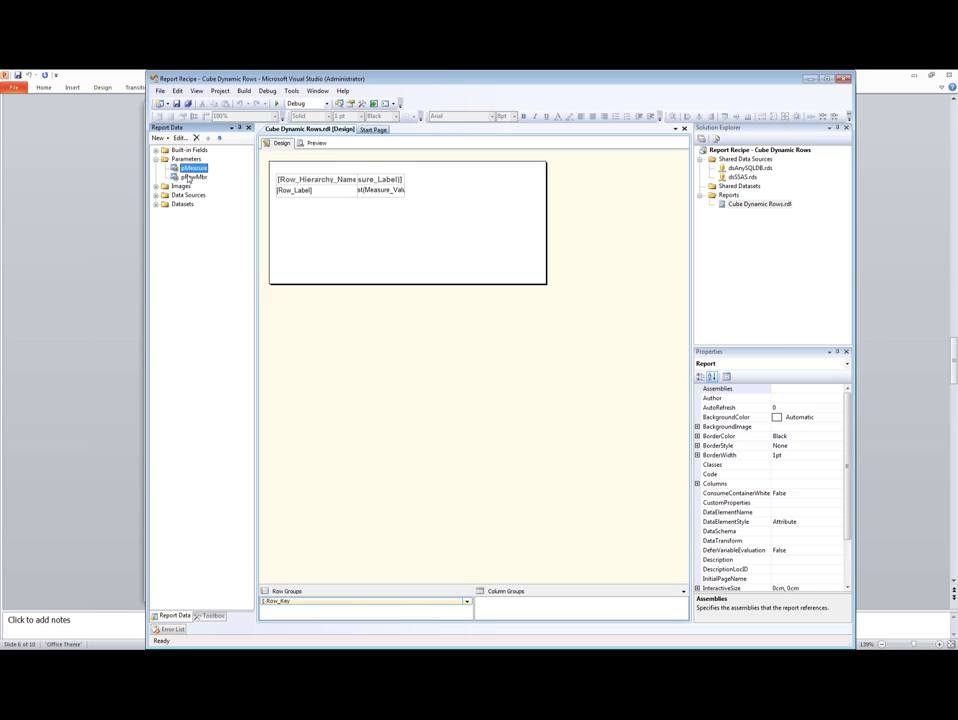
{"action": "left_click", "coordinate": [190, 177]}
{"action": "left_click", "coordinate": [186, 168]}
{"action": "left_click", "coordinate": [156, 204]}
Open DataSet1's query in the Query Designer, enlarging the window and the query text area
{"action": "double_click", "coordinate": [191, 213]}
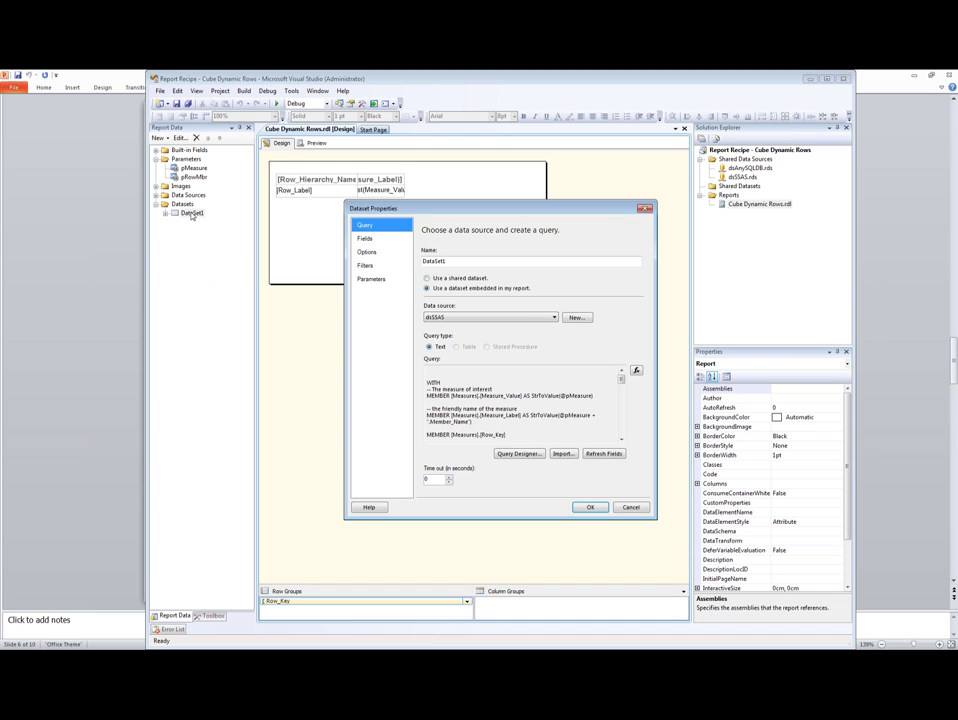
{"action": "left_click", "coordinate": [519, 453]}
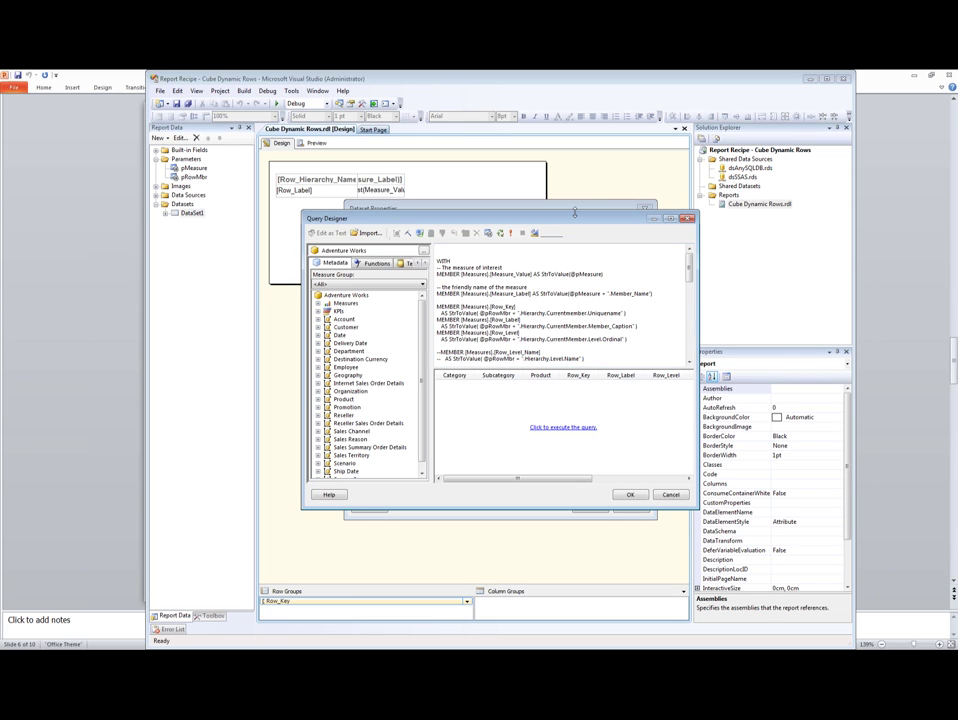
{"action": "left_click_drag", "start_coordinate": [575, 212], "coordinate": [575, 85]}
{"action": "left_click_drag", "start_coordinate": [560, 240], "coordinate": [560, 388]}
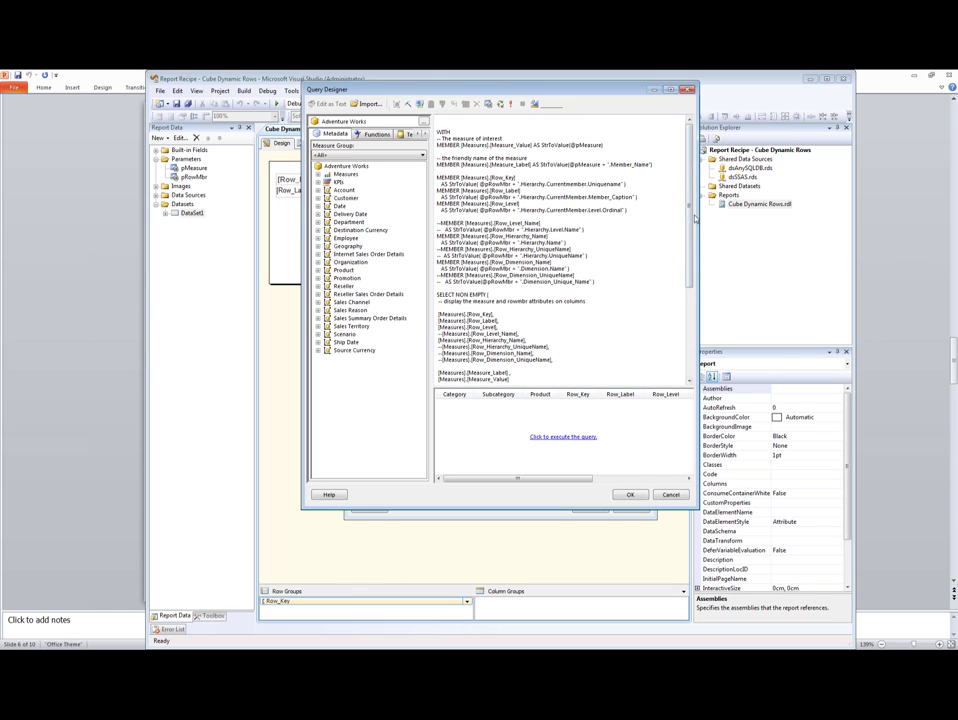
{"action": "left_click_drag", "start_coordinate": [688, 207], "coordinate": [689, 177]}
Highlight the MDX member definitions, rows section, hard-coded FROM cube line and its comments
{"action": "left_click_drag", "start_coordinate": [437, 222], "coordinate": [602, 321]}
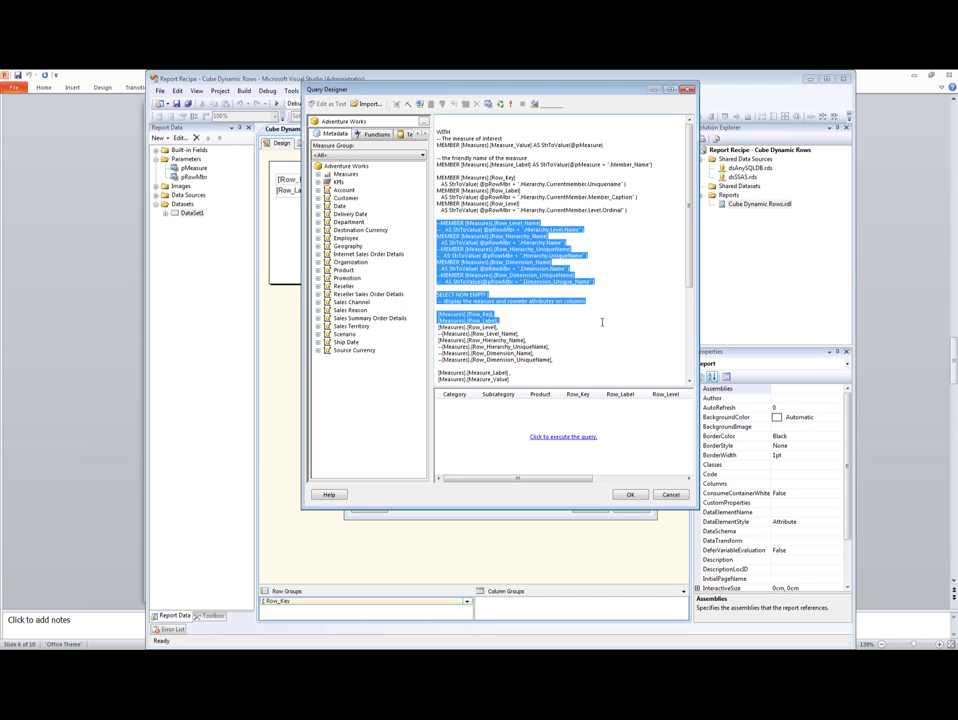
{"action": "left_click", "coordinate": [605, 360]}
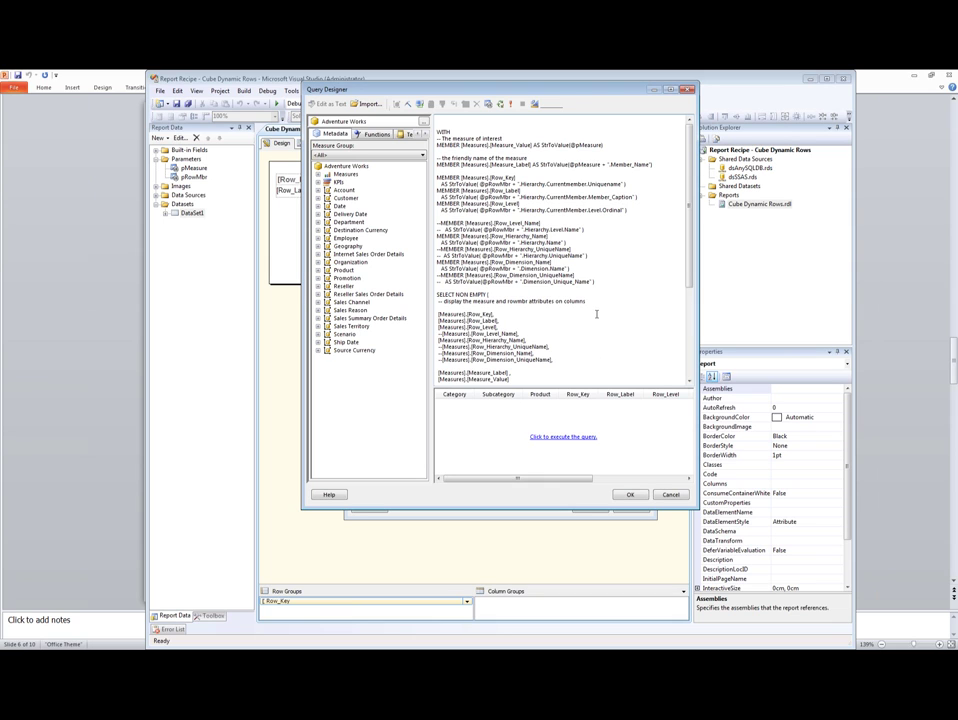
{"action": "scroll", "coordinate": [596, 314], "scroll_direction": "down", "scroll_amount": 6}
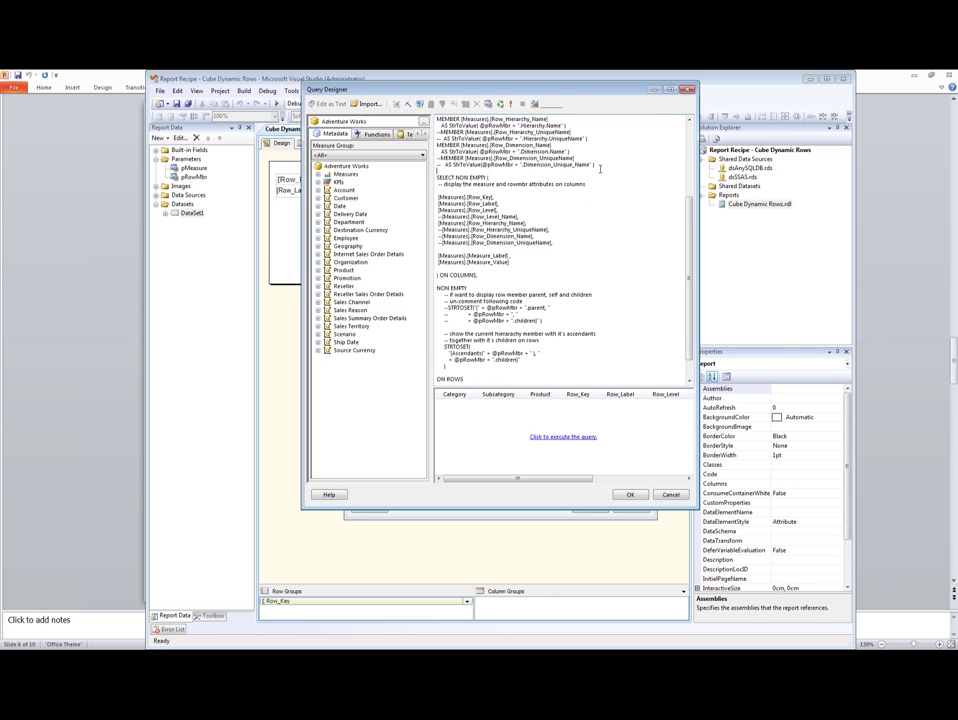
{"action": "left_click_drag", "start_coordinate": [437, 177], "coordinate": [609, 349]}
{"action": "left_click", "coordinate": [608, 349]}
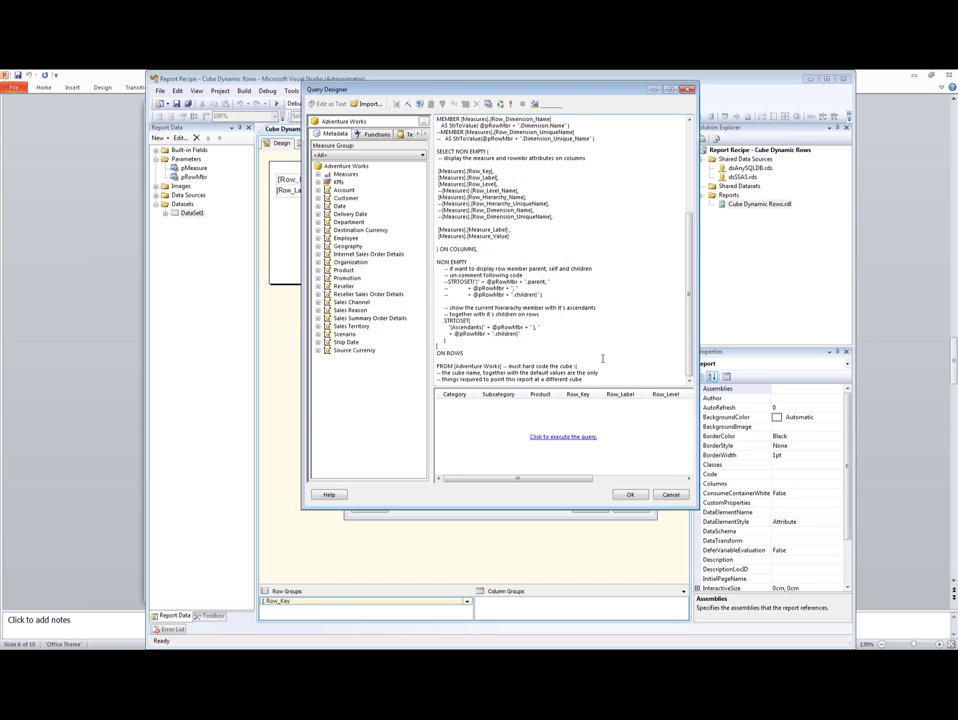
{"action": "left_click_drag", "start_coordinate": [437, 366], "coordinate": [593, 369]}
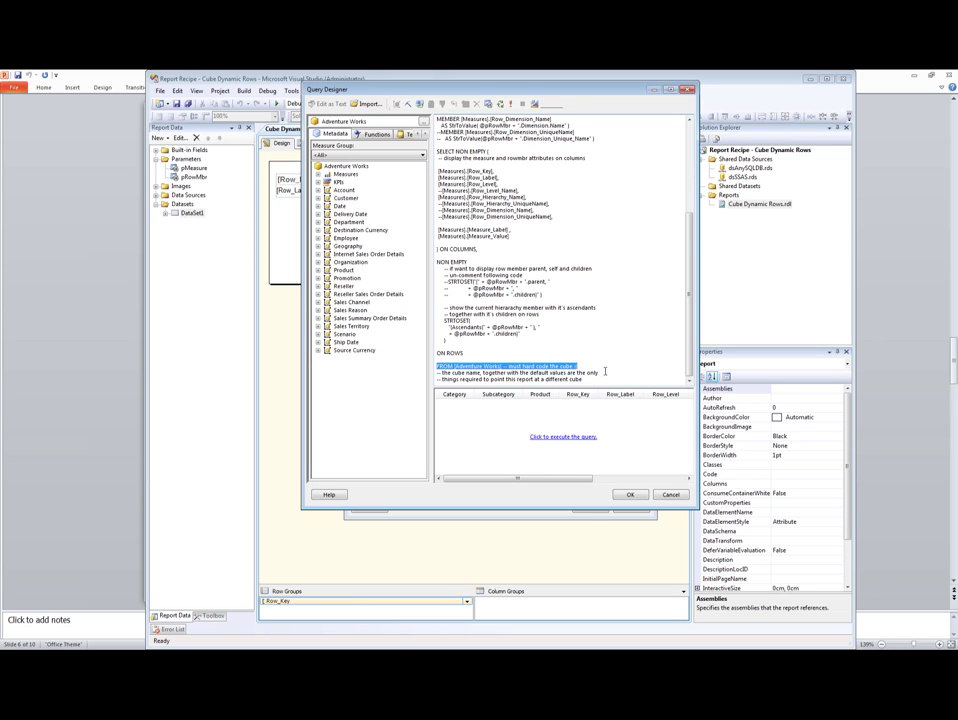
{"action": "left_click", "coordinate": [604, 372]}
{"action": "left_click_drag", "start_coordinate": [600, 379], "coordinate": [437, 372]}
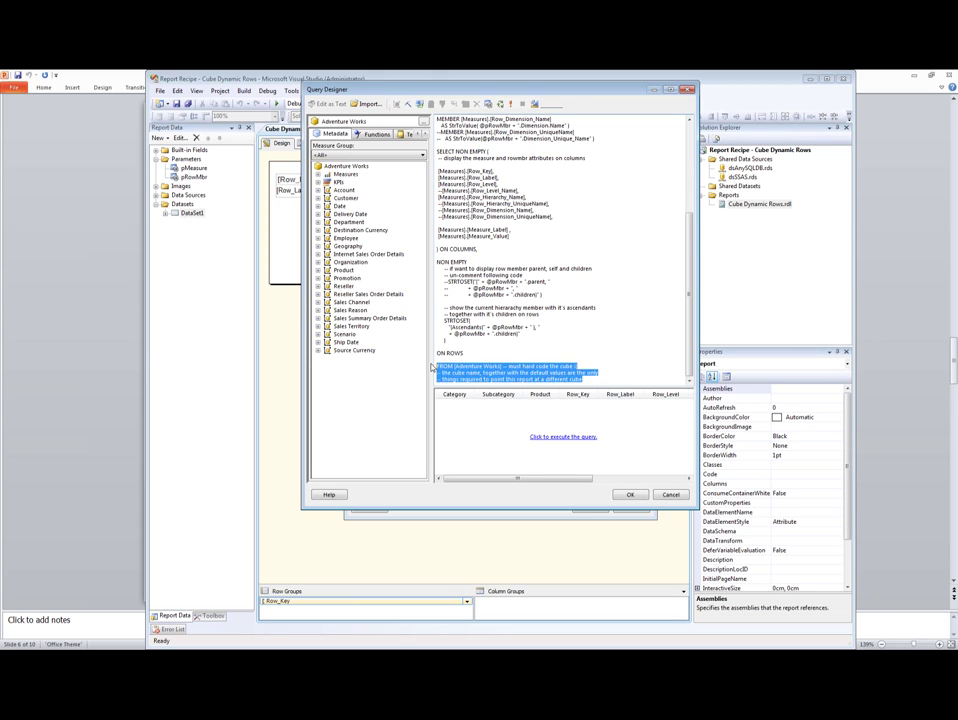
{"action": "left_click", "coordinate": [601, 352]}
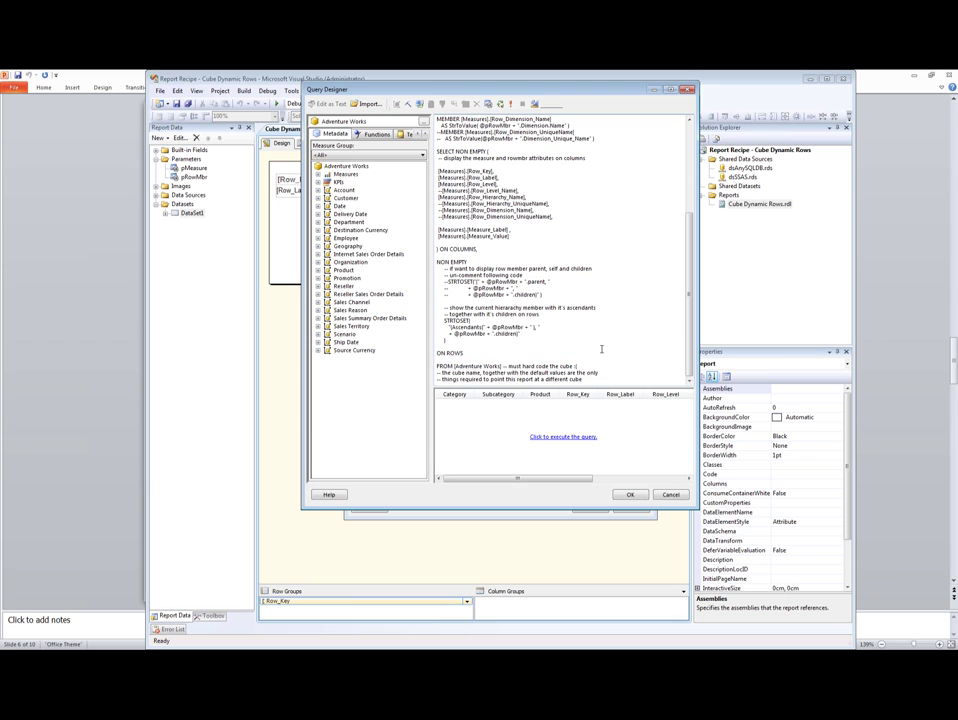
Run the query to see its Bikes rows, then cancel the Query Designer and Dataset Properties
{"action": "left_click", "coordinate": [585, 437]}
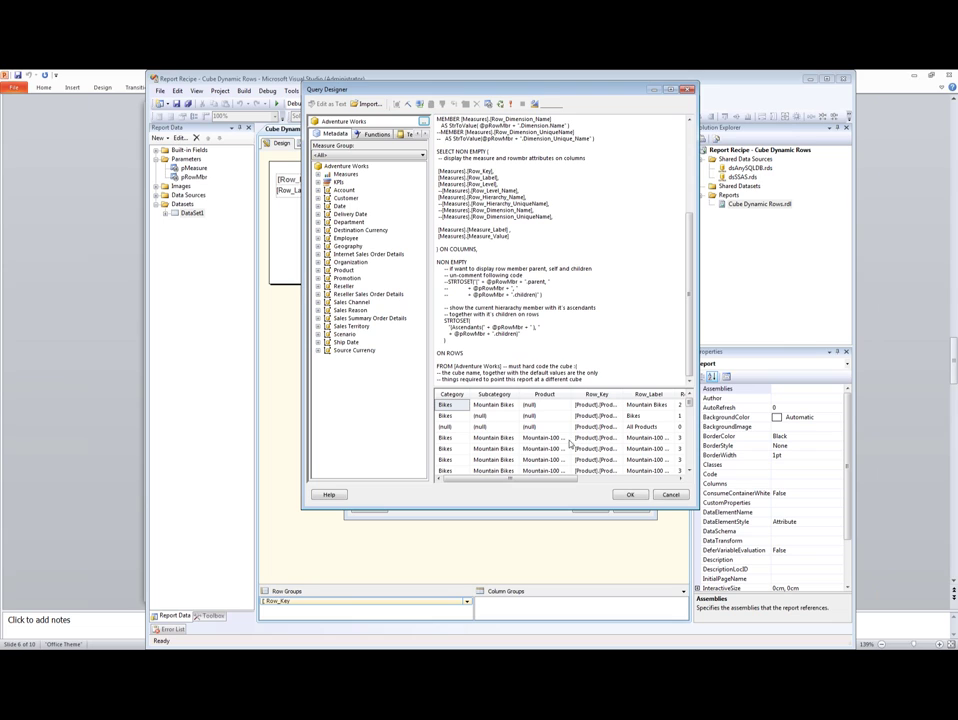
{"action": "left_click", "coordinate": [675, 495]}
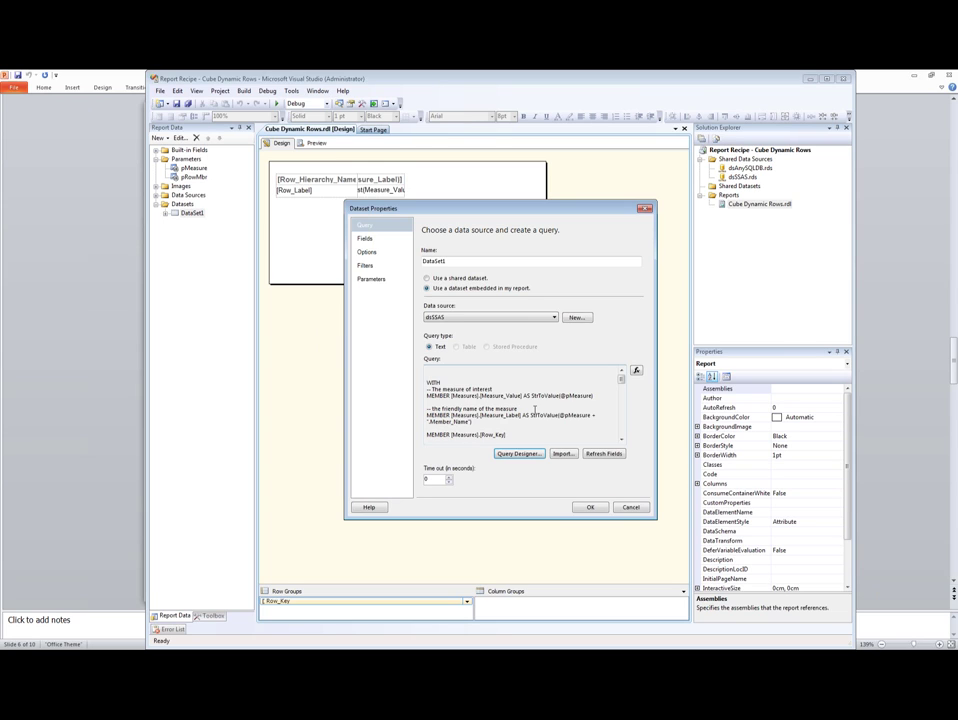
{"action": "left_click_drag", "start_coordinate": [594, 396], "coordinate": [422, 386]}
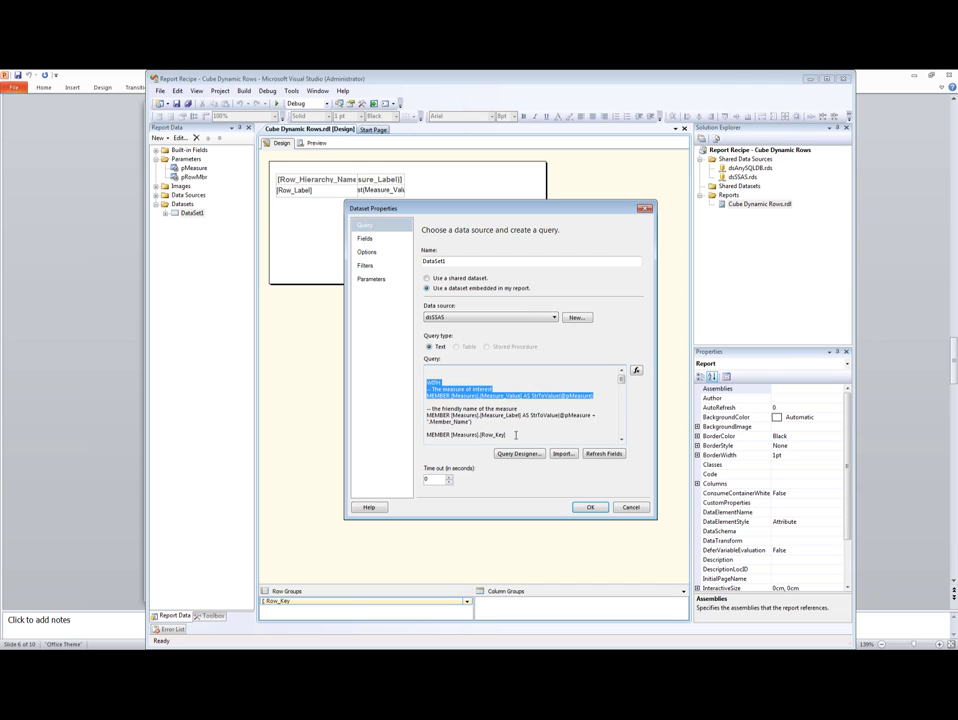
{"action": "left_click", "coordinate": [588, 401]}
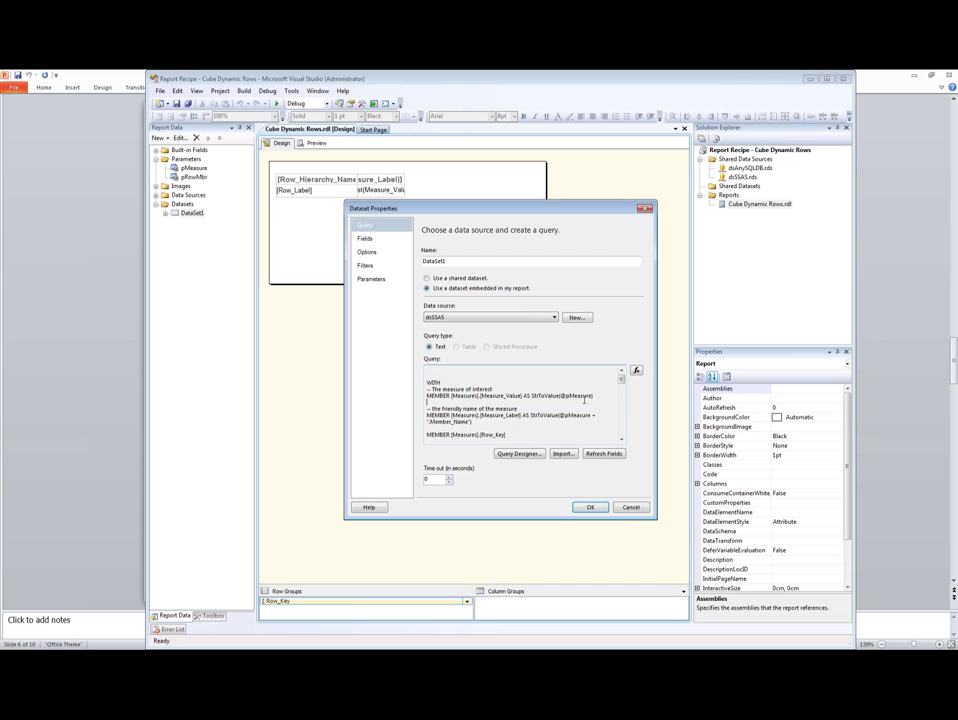
{"action": "left_click", "coordinate": [627, 507]}
Preview the report with Gross Profit and drill from Bikes into Mountain Bikes
{"action": "left_click", "coordinate": [193, 168]}
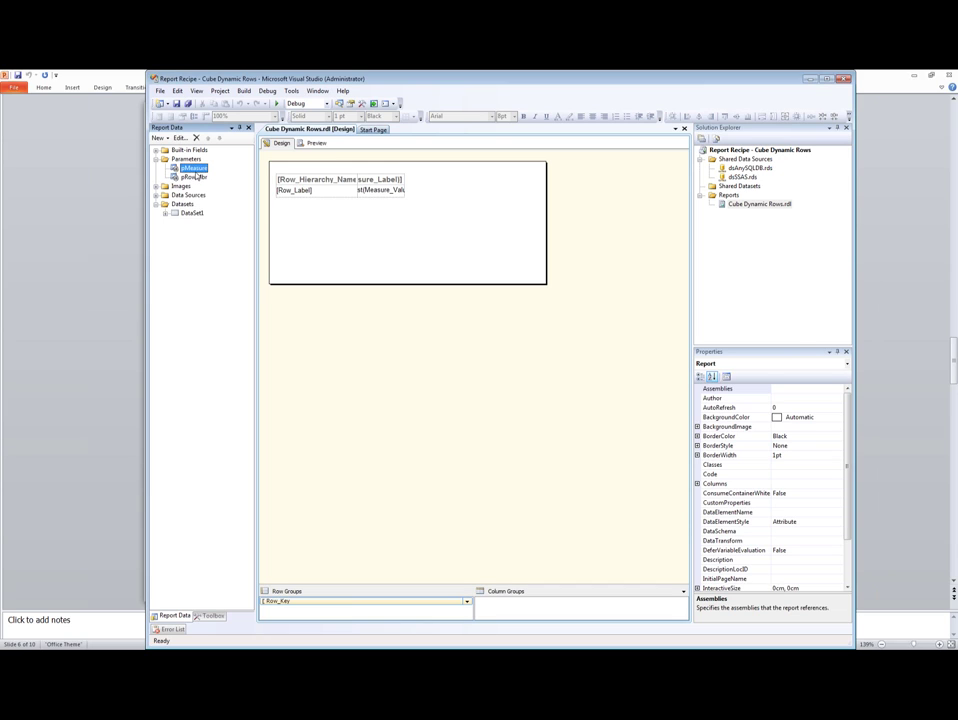
{"action": "left_click", "coordinate": [195, 177]}
{"action": "left_click", "coordinate": [313, 143]}
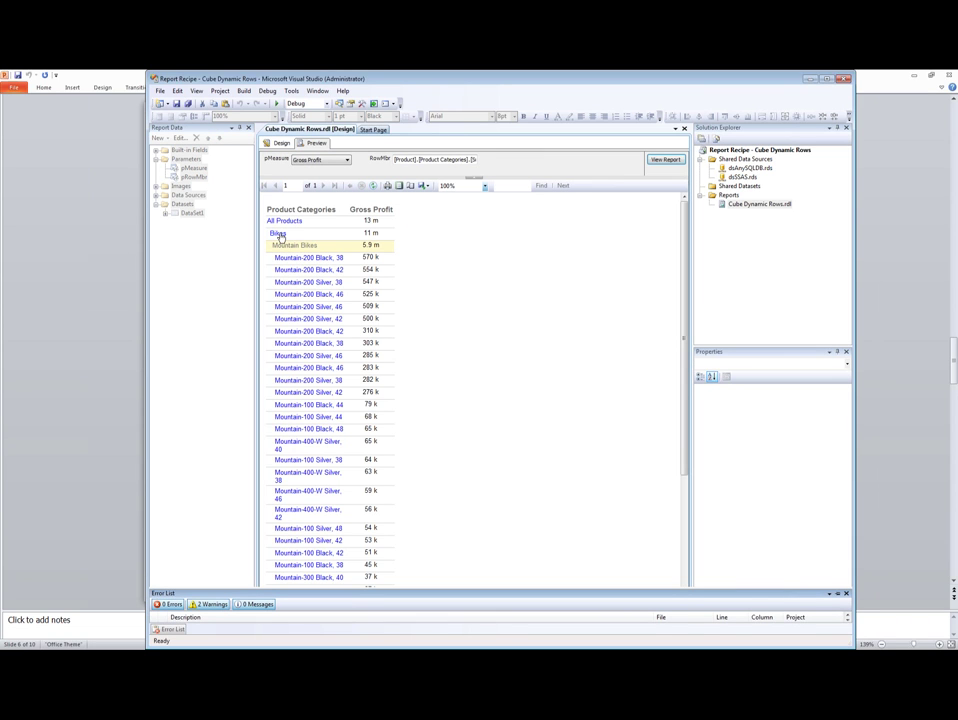
{"action": "left_click", "coordinate": [278, 233]}
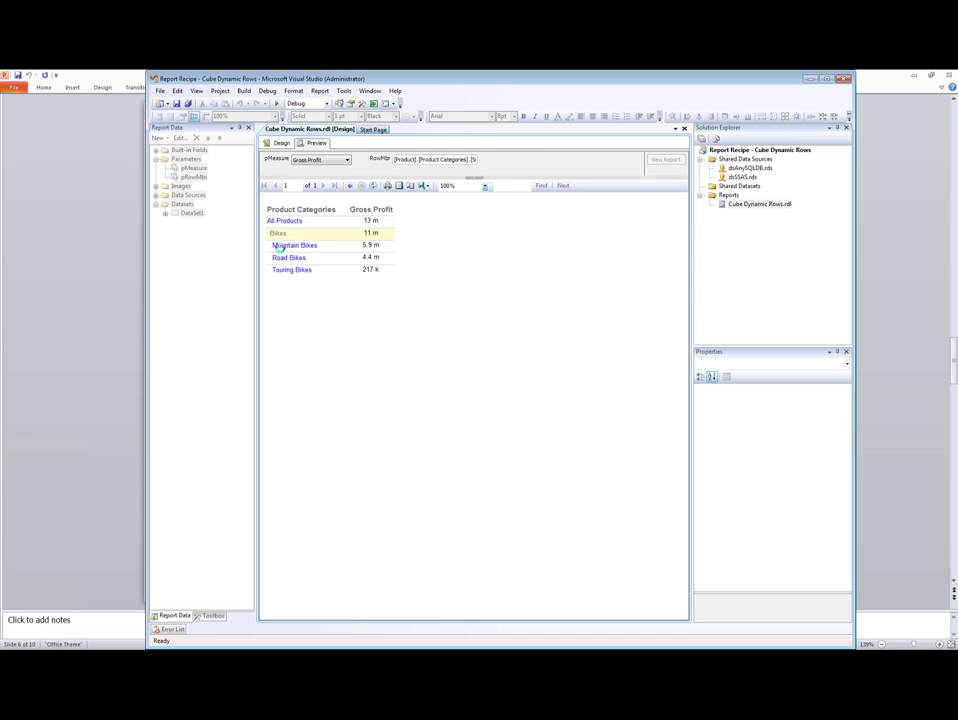
{"action": "left_click", "coordinate": [278, 245]}
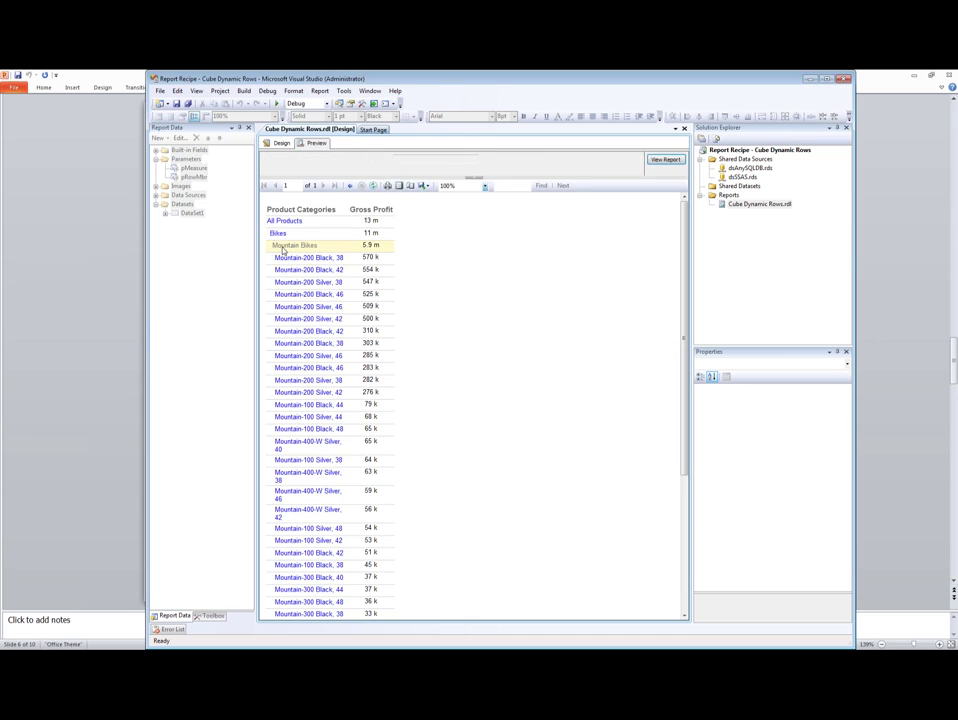
Inspect the Measure_Value text box's Action settings without changes, then preview the report again
{"action": "left_click", "coordinate": [281, 143]}
{"action": "double_click", "coordinate": [382, 190]}
{"action": "left_click", "coordinate": [398, 195]}
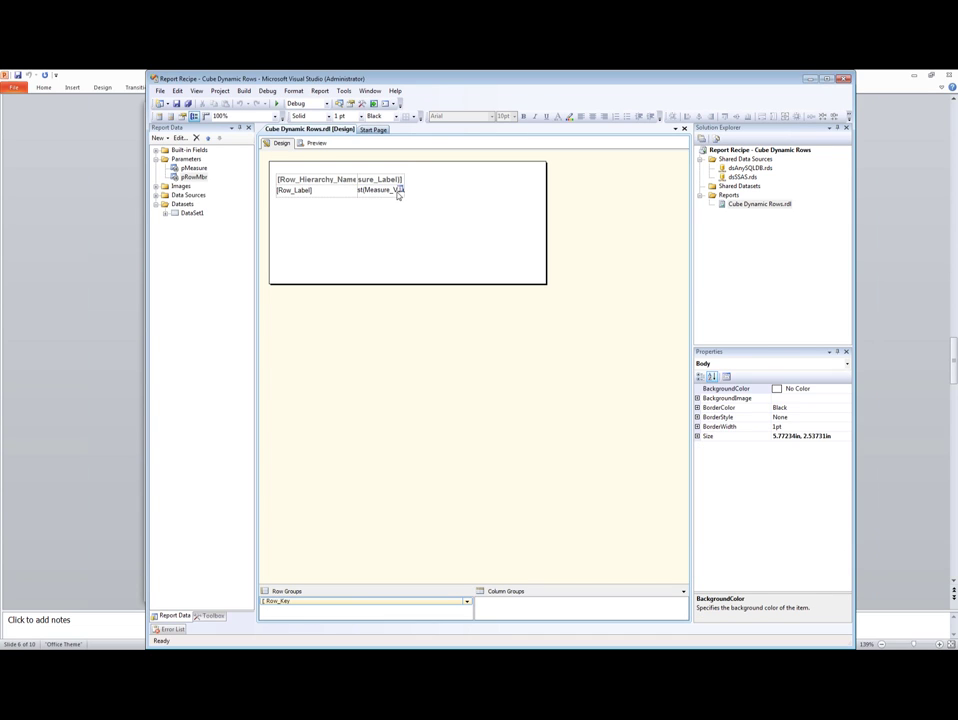
{"action": "right_click", "coordinate": [398, 193]}
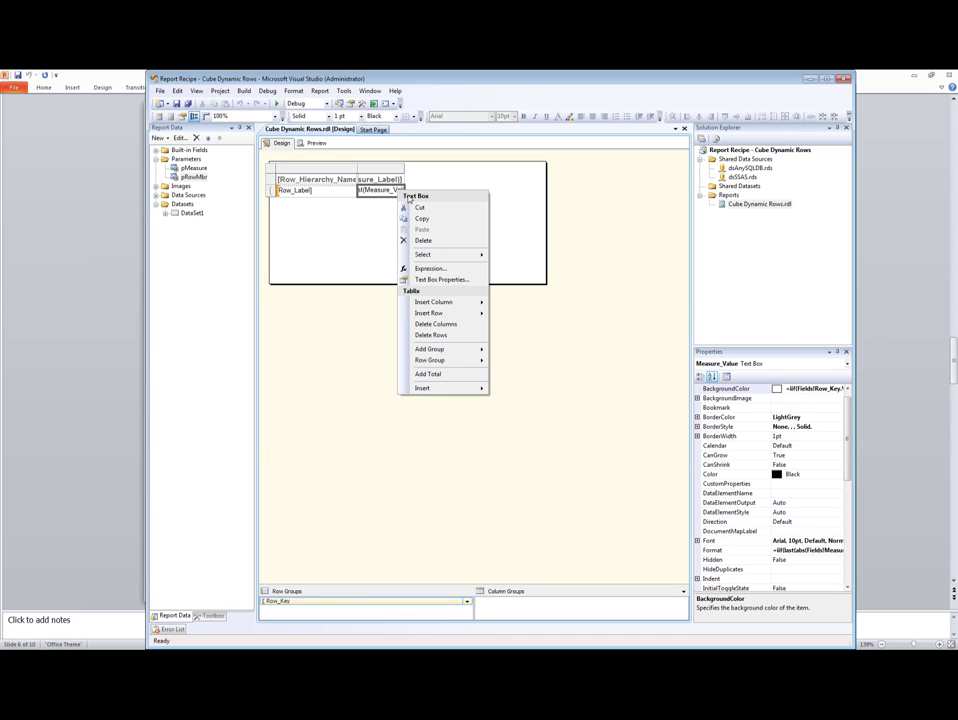
{"action": "left_click", "coordinate": [428, 280]}
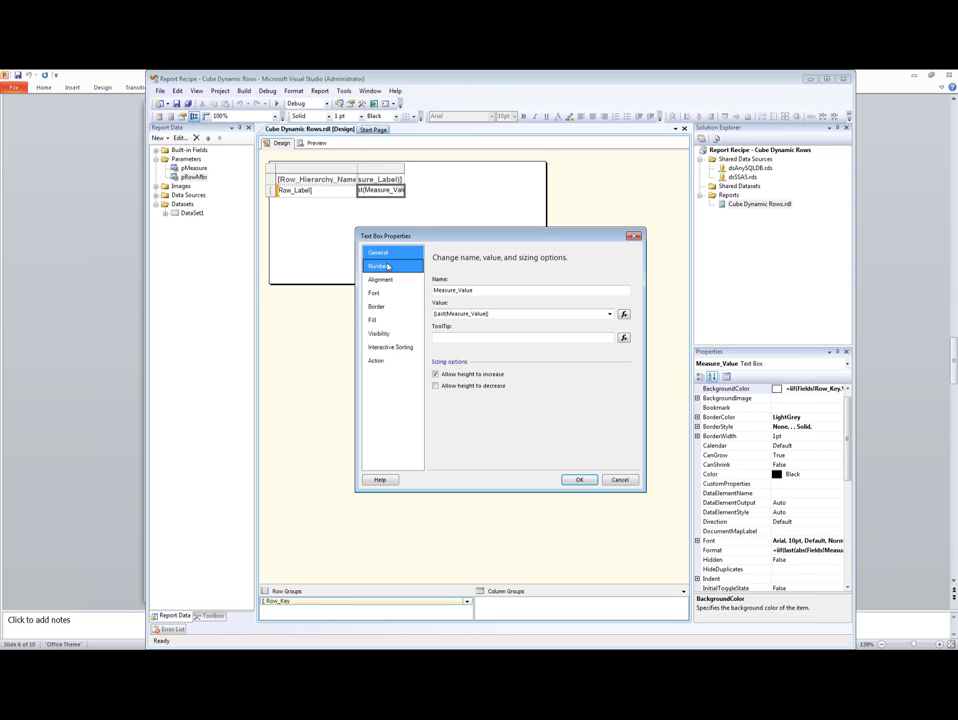
{"action": "left_click", "coordinate": [379, 360]}
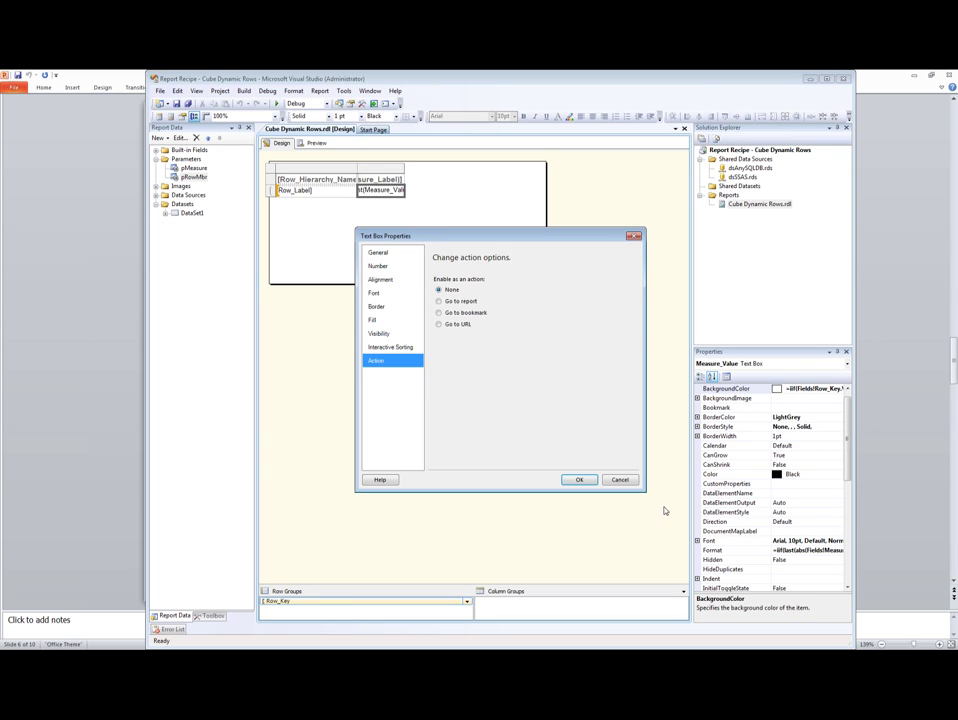
{"action": "left_click", "coordinate": [619, 479]}
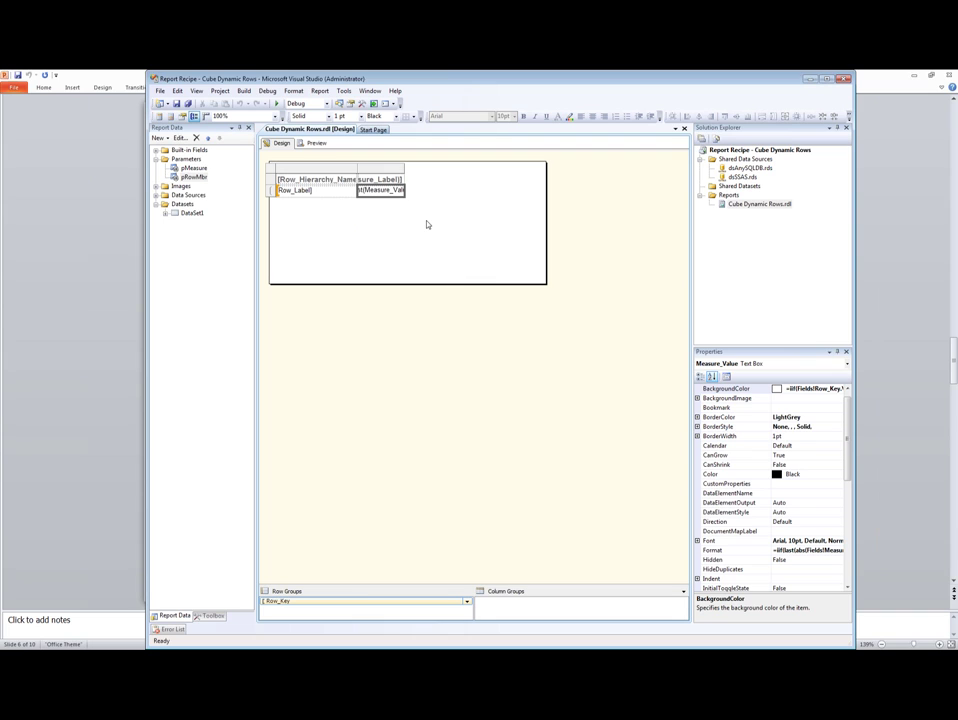
{"action": "left_click", "coordinate": [312, 145]}
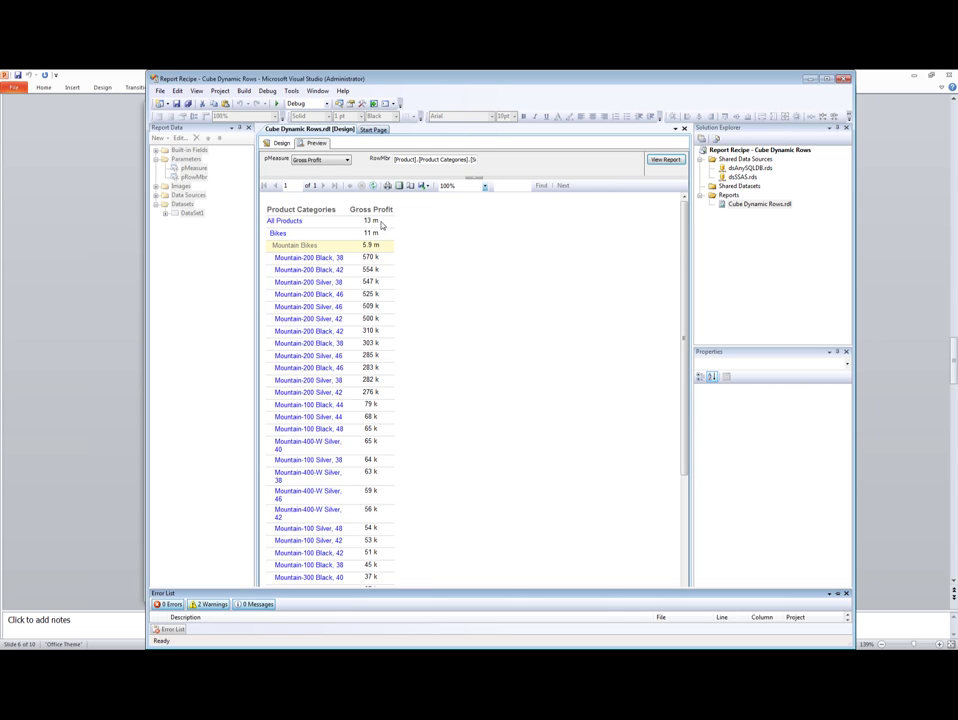
Open Measure_Value's Format expression with its m and k rules in an enlarged editor, then close it
{"action": "left_click", "coordinate": [281, 143]}
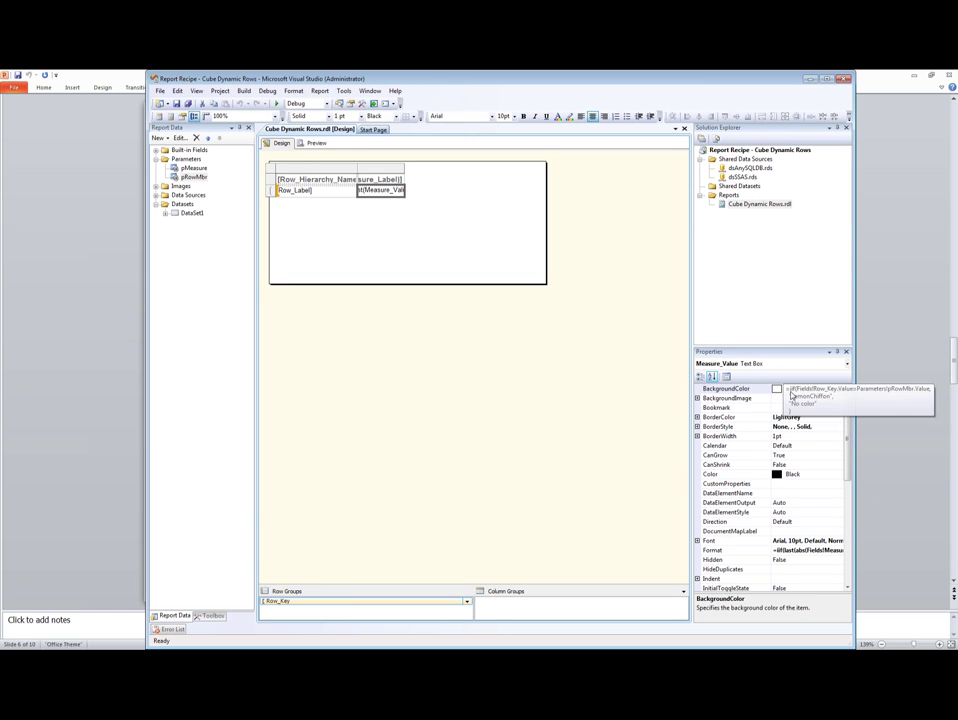
{"action": "left_click_drag", "start_coordinate": [758, 347], "coordinate": [745, 232]}
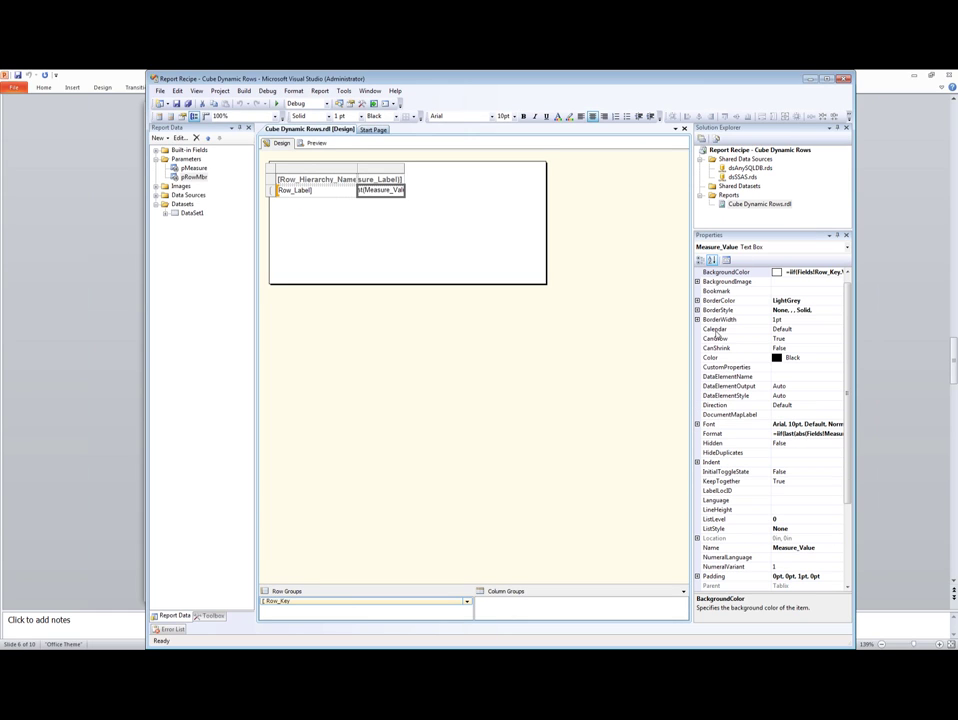
{"action": "left_click", "coordinate": [712, 433]}
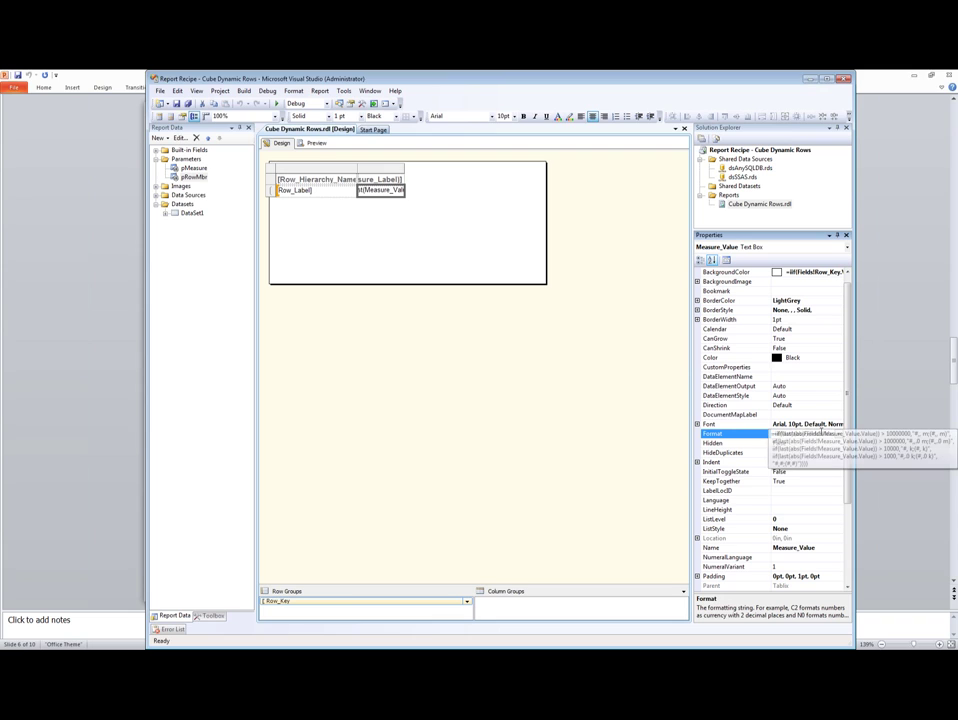
{"action": "left_click", "coordinate": [838, 433]}
{"action": "left_click", "coordinate": [806, 448]}
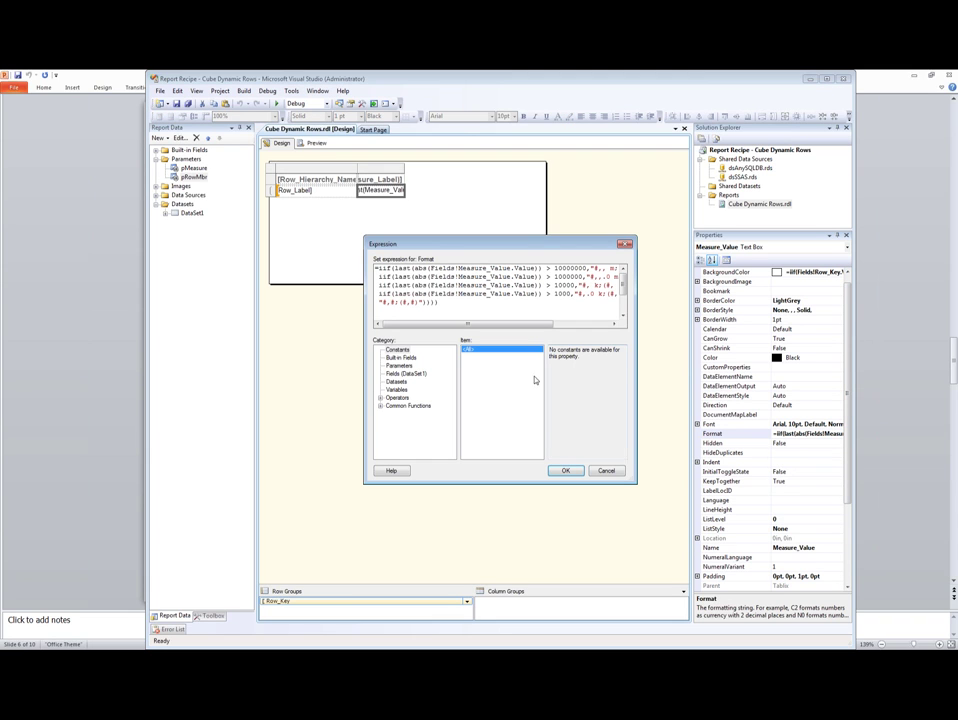
{"action": "left_click_drag", "start_coordinate": [631, 481], "coordinate": [648, 485]}
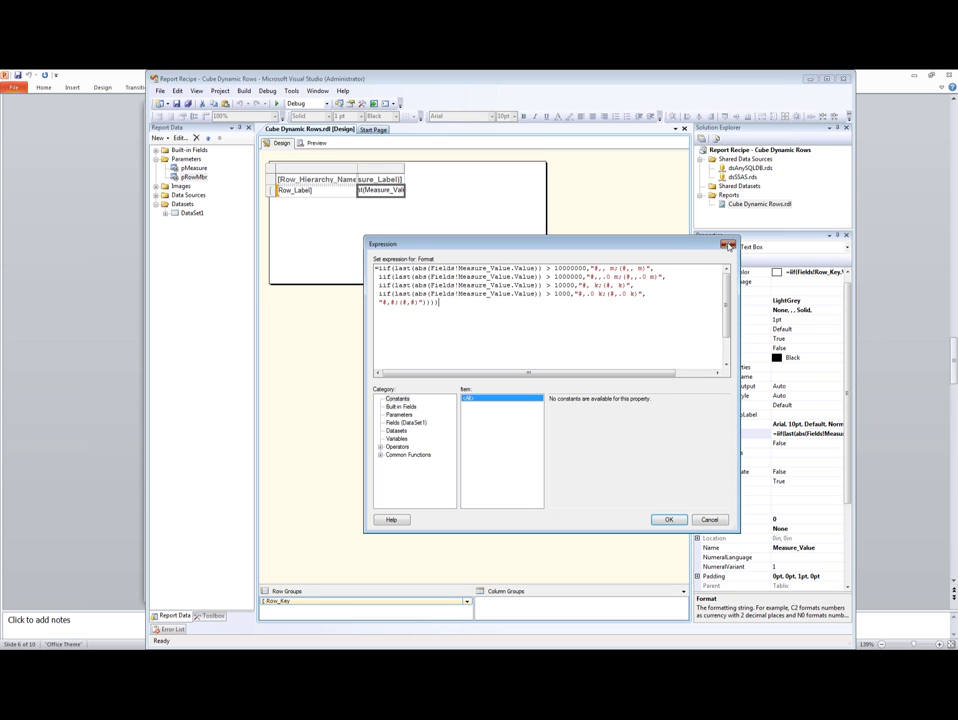
{"action": "left_click", "coordinate": [730, 246]}
Review Row_Label's Go to report action passing Row_Key and pMeasure, then preview the report
{"action": "left_click", "coordinate": [330, 190]}
{"action": "right_click", "coordinate": [350, 189]}
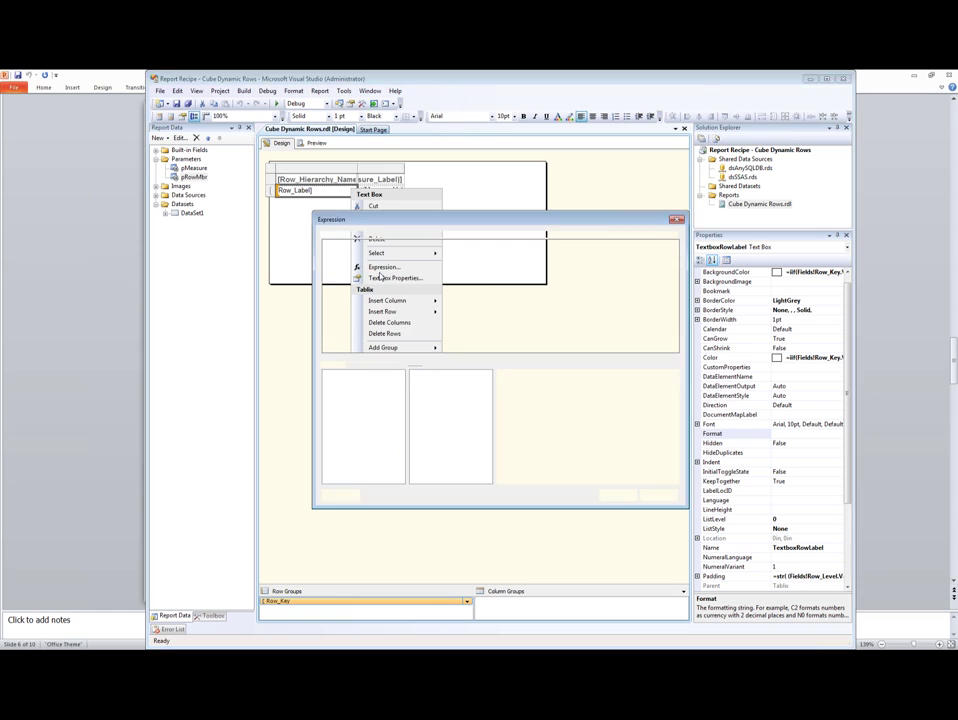
{"action": "right_click", "coordinate": [353, 191]}
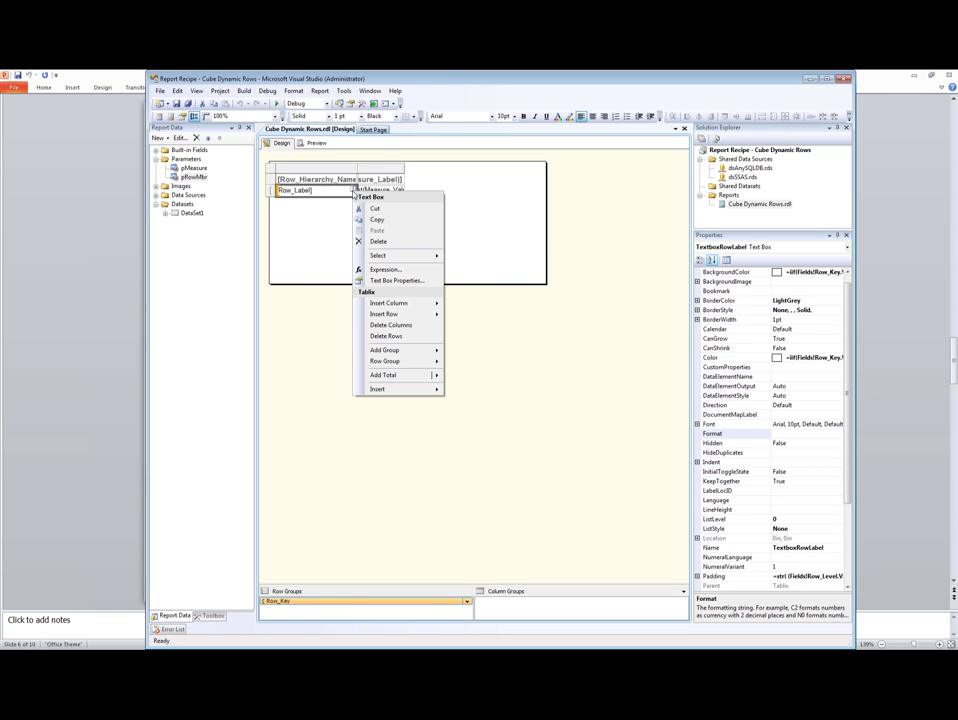
{"action": "left_click", "coordinate": [396, 281]}
{"action": "left_click", "coordinate": [380, 360]}
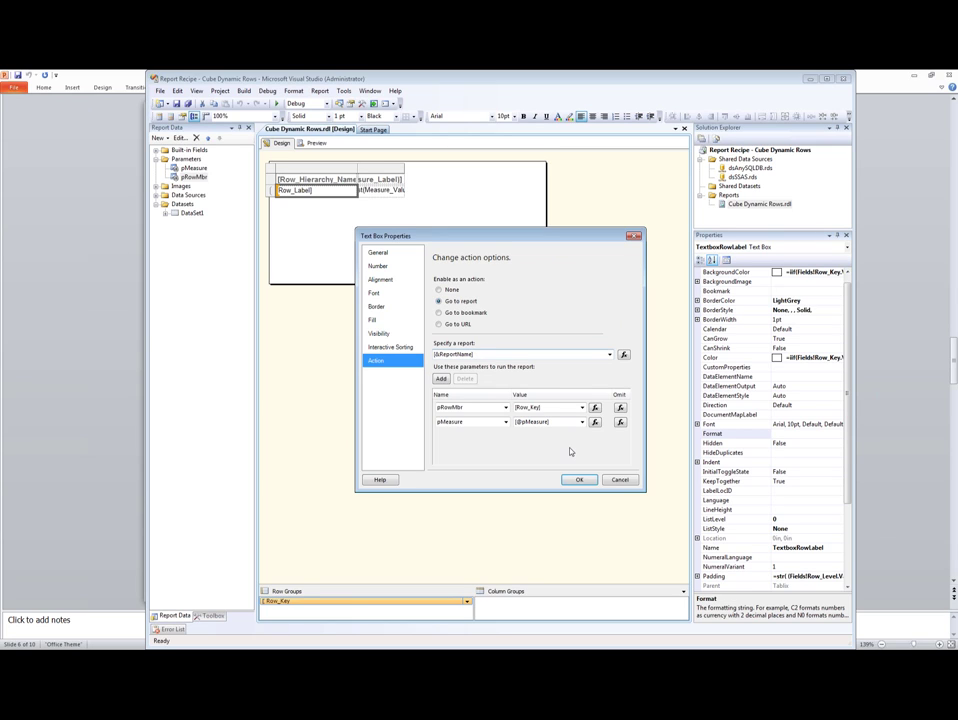
{"action": "left_click", "coordinate": [614, 481]}
{"action": "left_click", "coordinate": [316, 143]}
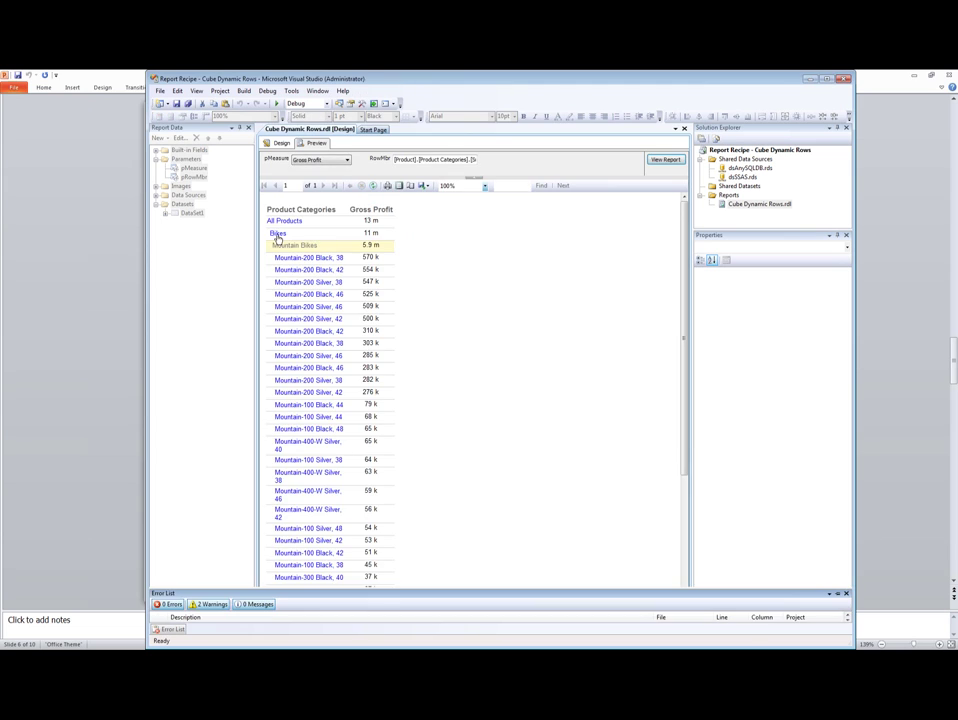
Drill through Bikes and Mountain Bikes down to the Mountain-200 Black, 38 model
{"action": "left_click", "coordinate": [277, 234]}
{"action": "left_click", "coordinate": [278, 246]}
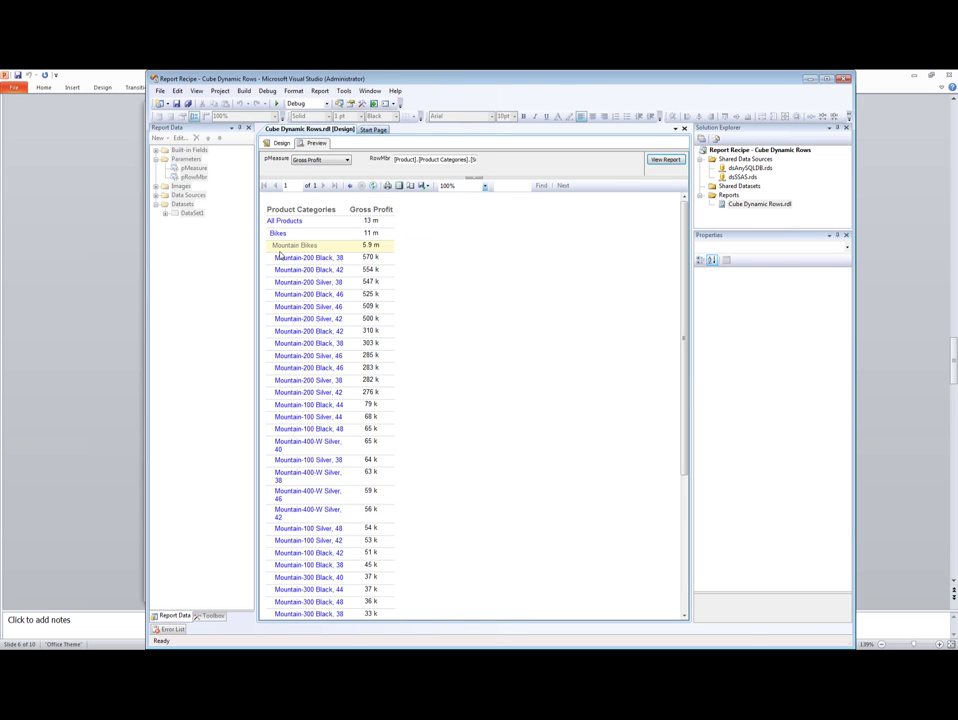
{"action": "left_click", "coordinate": [288, 259]}
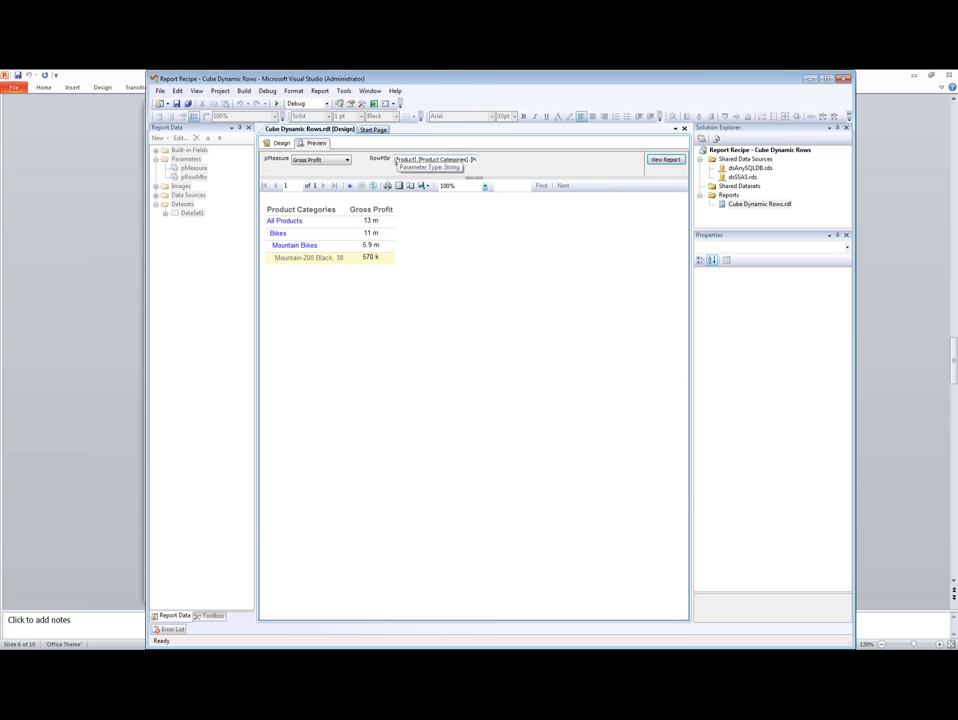
Switch pMeasure to Sales Amount, re-run, and drill back up to Bikes (95 m)
{"action": "left_click", "coordinate": [313, 161]}
{"action": "left_click", "coordinate": [312, 168]}
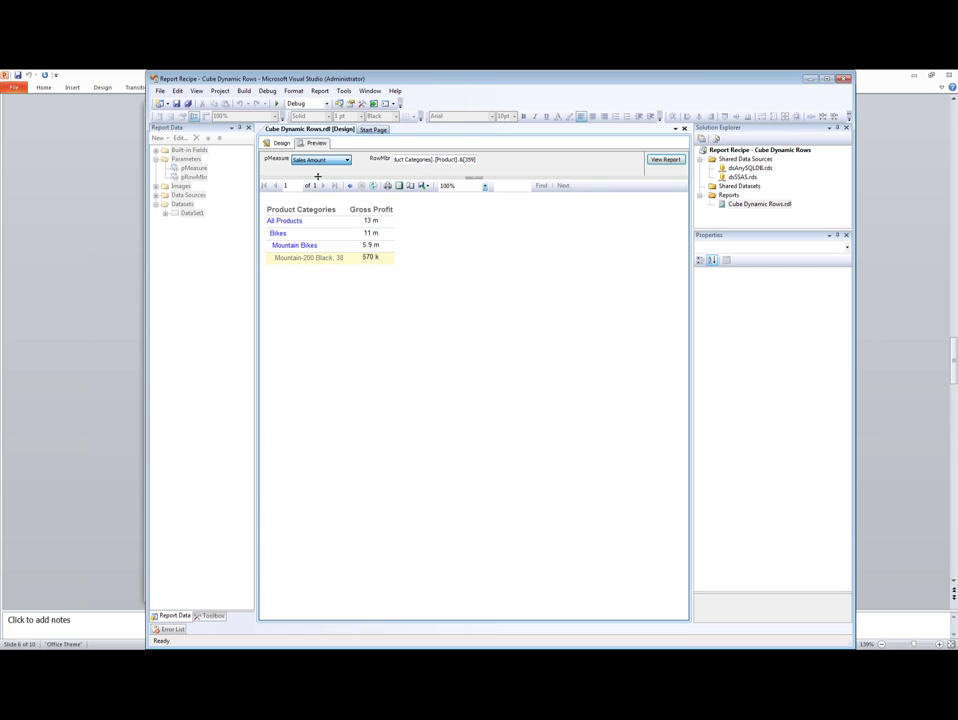
{"action": "left_click", "coordinate": [662, 161]}
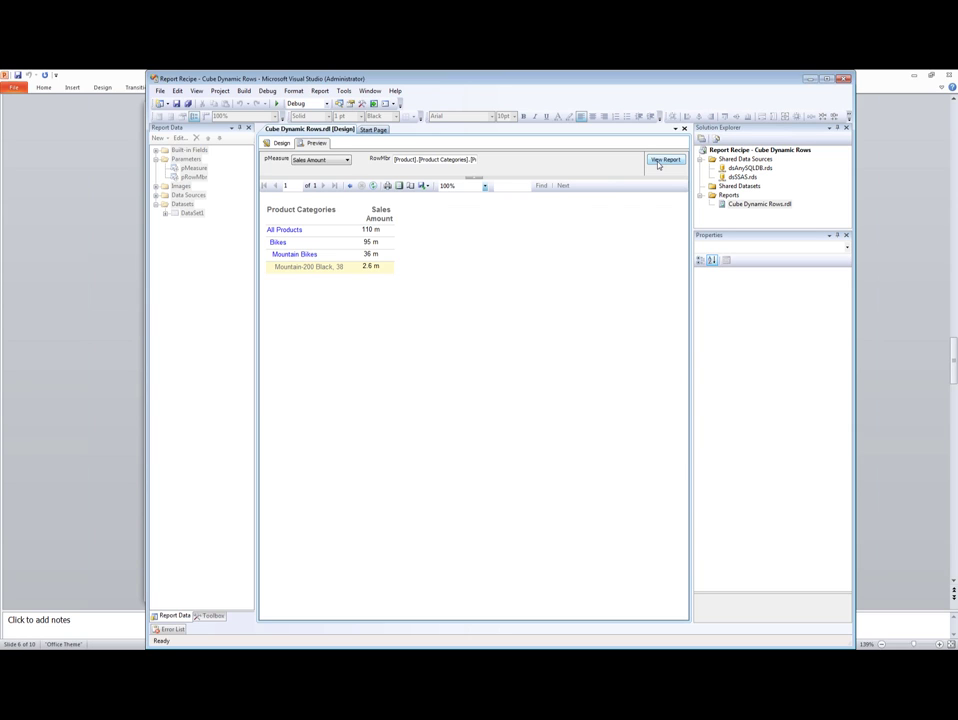
{"action": "left_click", "coordinate": [277, 242]}
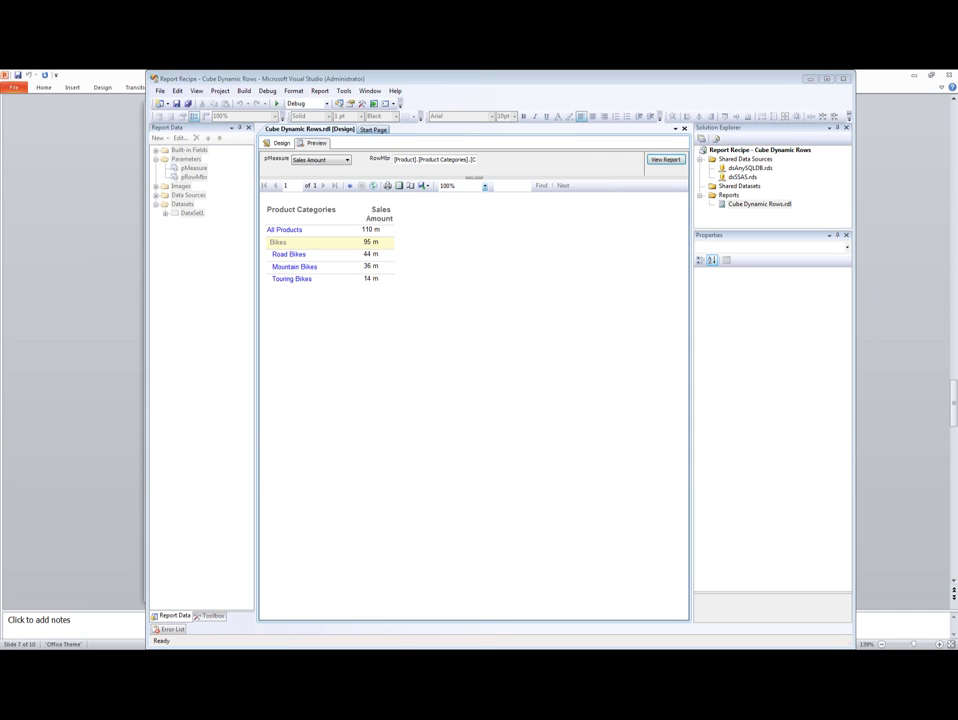
{"action": "key", "text": "alt+Tab"}
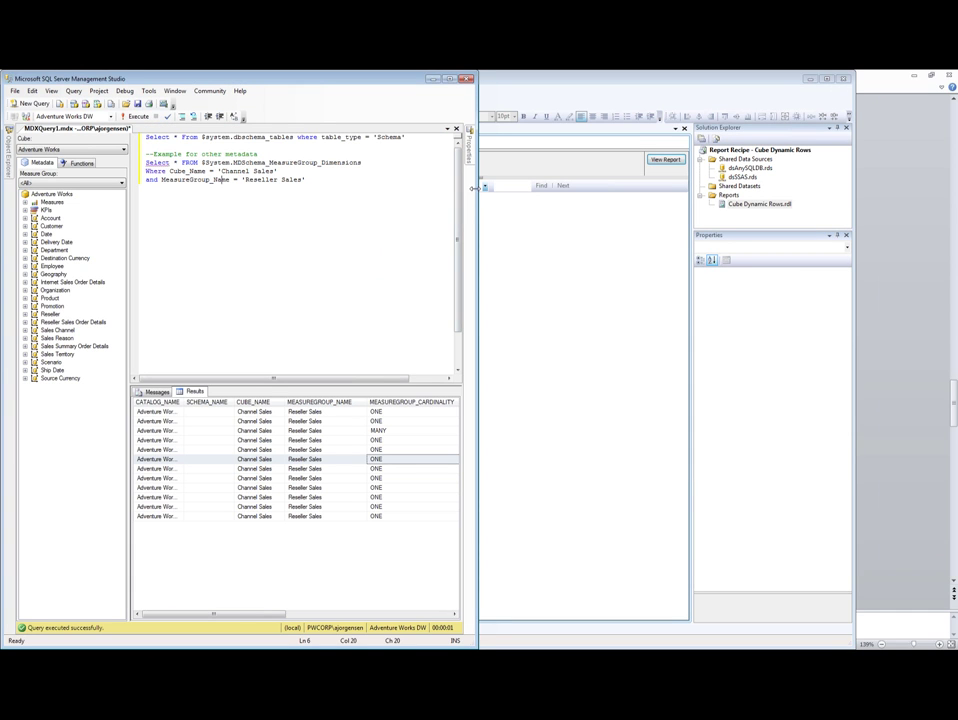
Widen SSMS and run only the $system.dbschema_tables query on line 1, enlarging the results
{"action": "left_click_drag", "start_coordinate": [478, 190], "coordinate": [620, 188]}
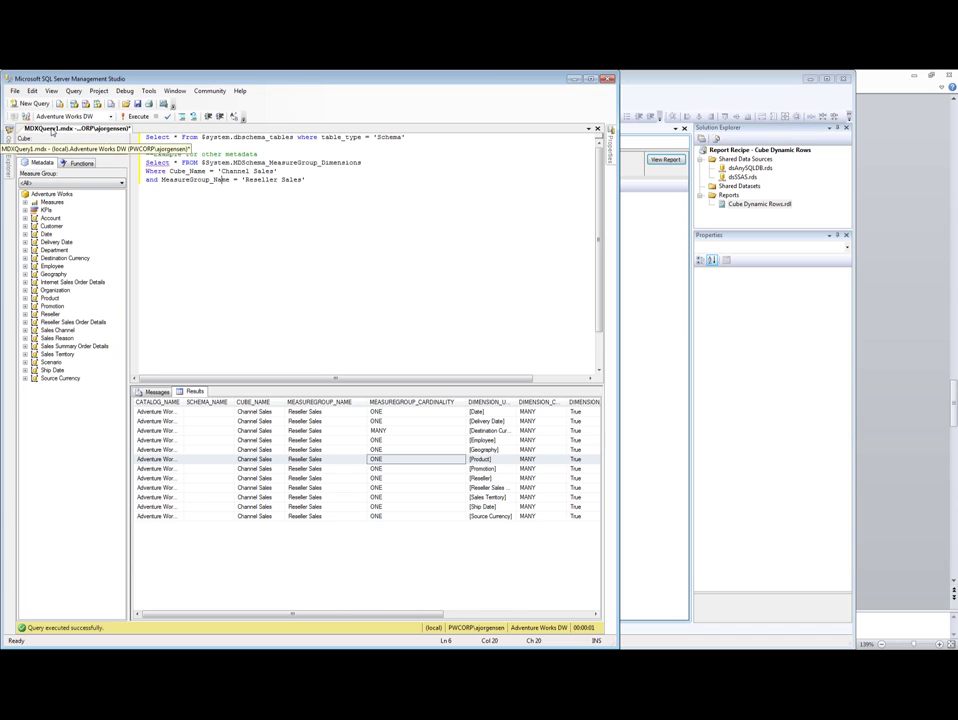
{"action": "left_click_drag", "start_coordinate": [406, 137], "coordinate": [127, 137]}
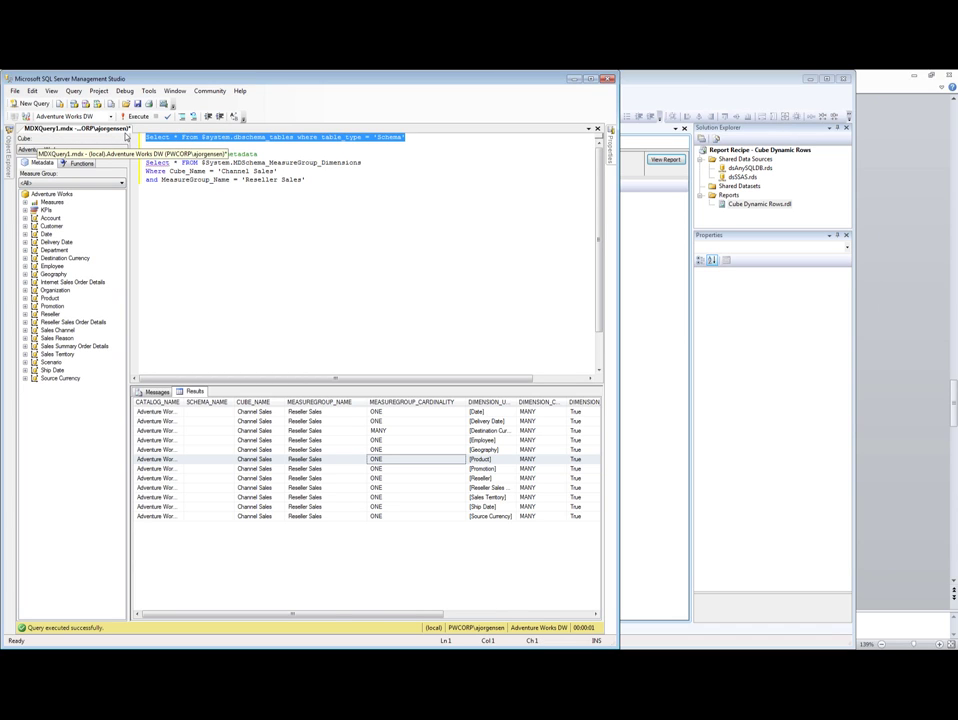
{"action": "key", "text": "F5"}
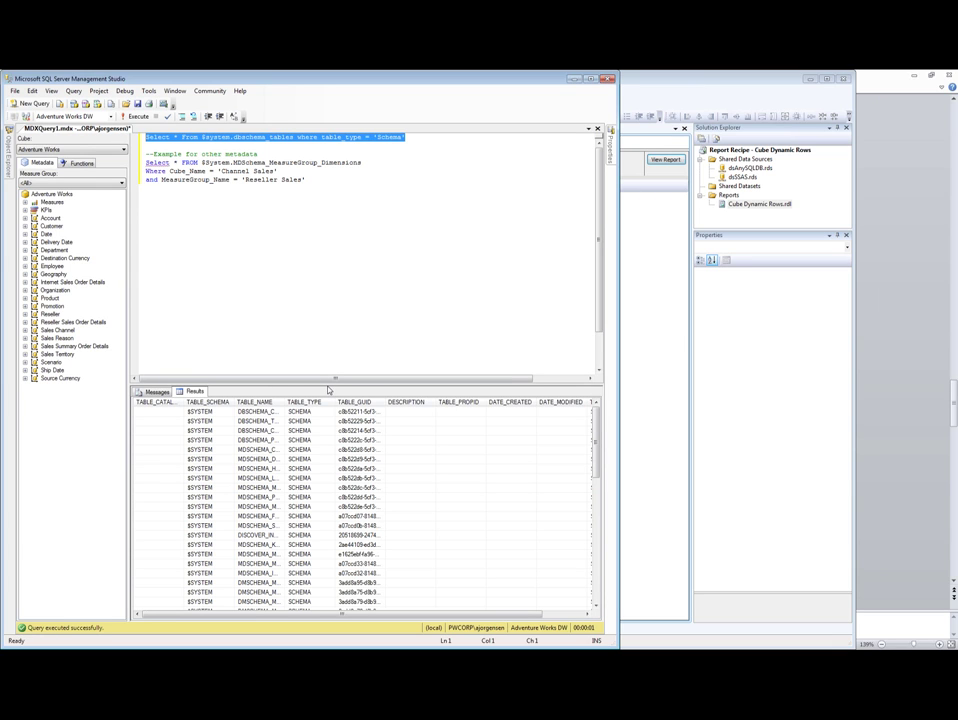
{"action": "left_click_drag", "start_coordinate": [328, 390], "coordinate": [328, 244]}
Browse the MDSCHEMA_CUBES, DIMENSIONS, HIERARCHIES and LEVELS rowsets and further rows, then return to Visual Studio
{"action": "left_click", "coordinate": [348, 310]}
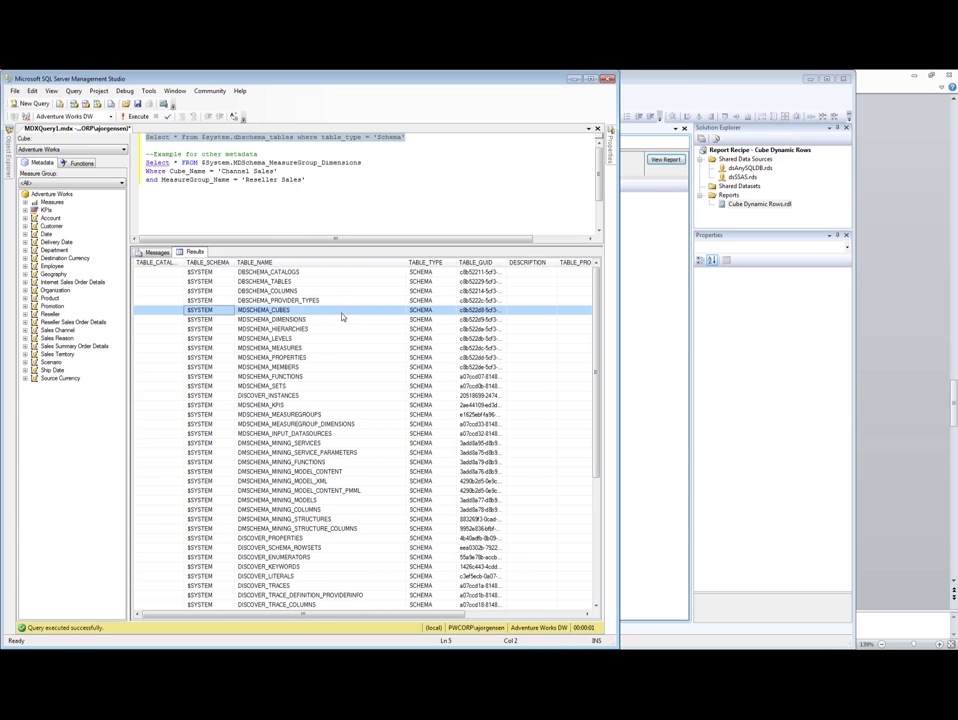
{"action": "left_click", "coordinate": [296, 291]}
{"action": "left_click", "coordinate": [296, 310]}
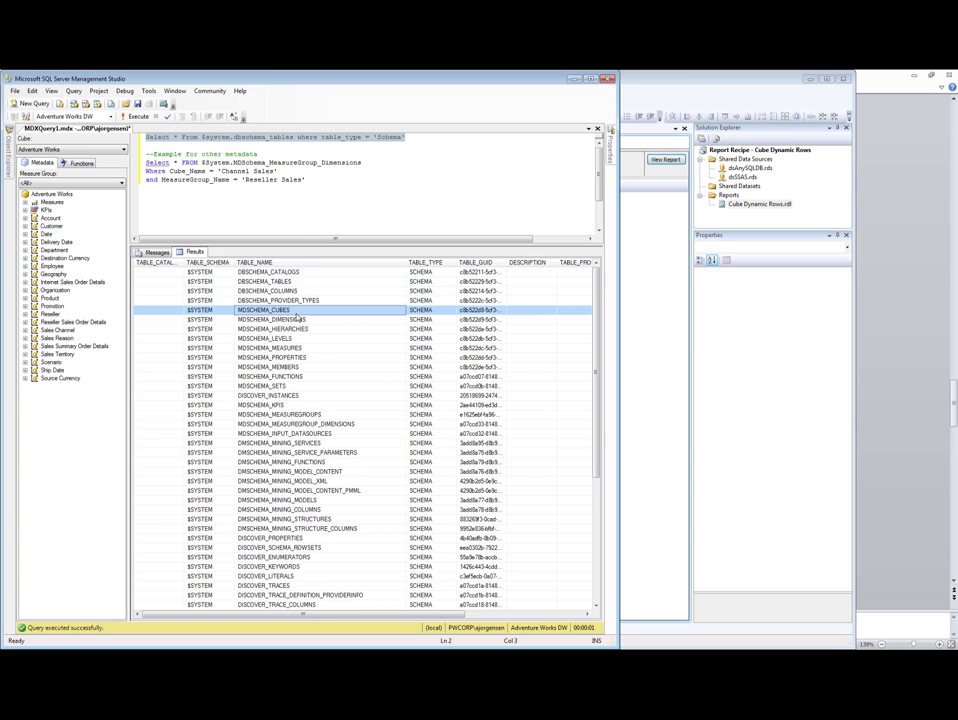
{"action": "left_click", "coordinate": [296, 319]}
{"action": "left_click", "coordinate": [294, 329]}
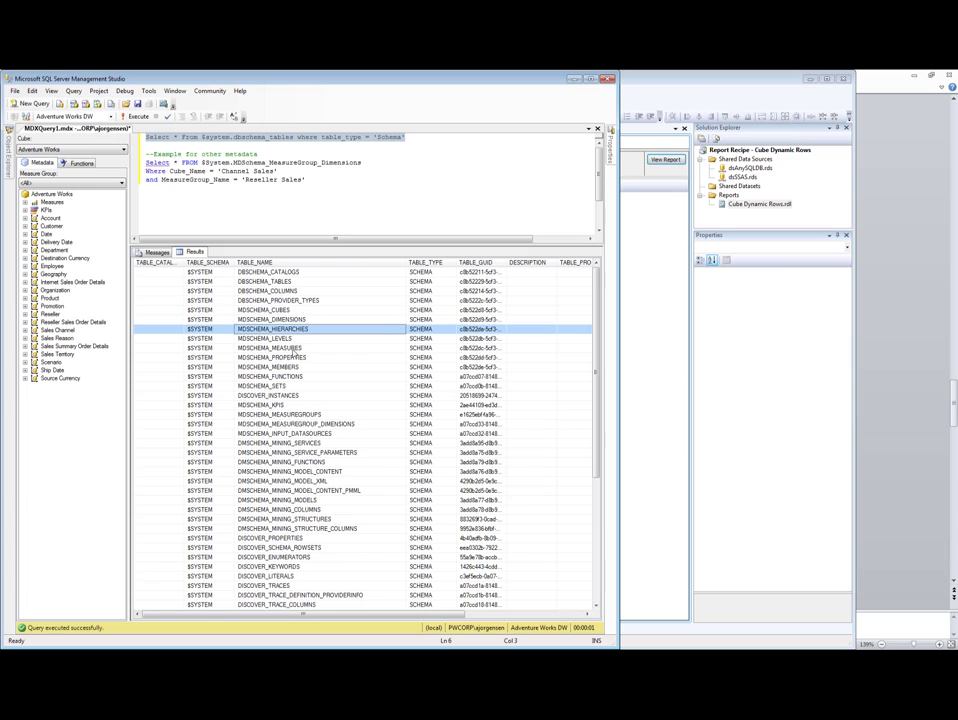
{"action": "left_click", "coordinate": [294, 338]}
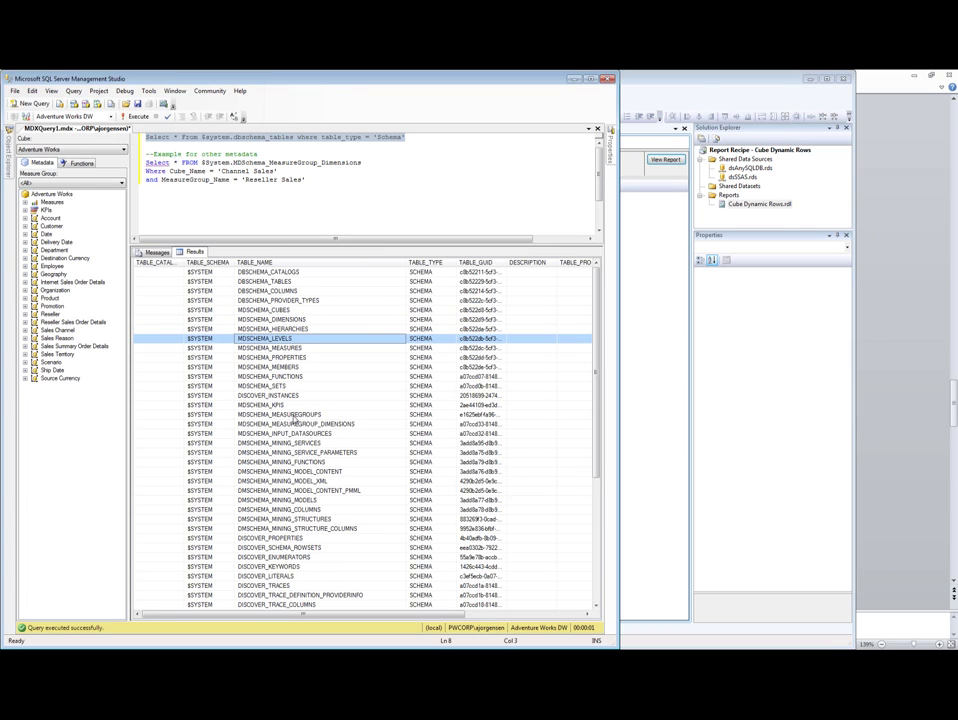
{"action": "left_click_drag", "start_coordinate": [282, 405], "coordinate": [280, 521]}
{"action": "left_click", "coordinate": [280, 521]}
{"action": "scroll", "coordinate": [290, 505], "scroll_direction": "down", "scroll_amount": 6}
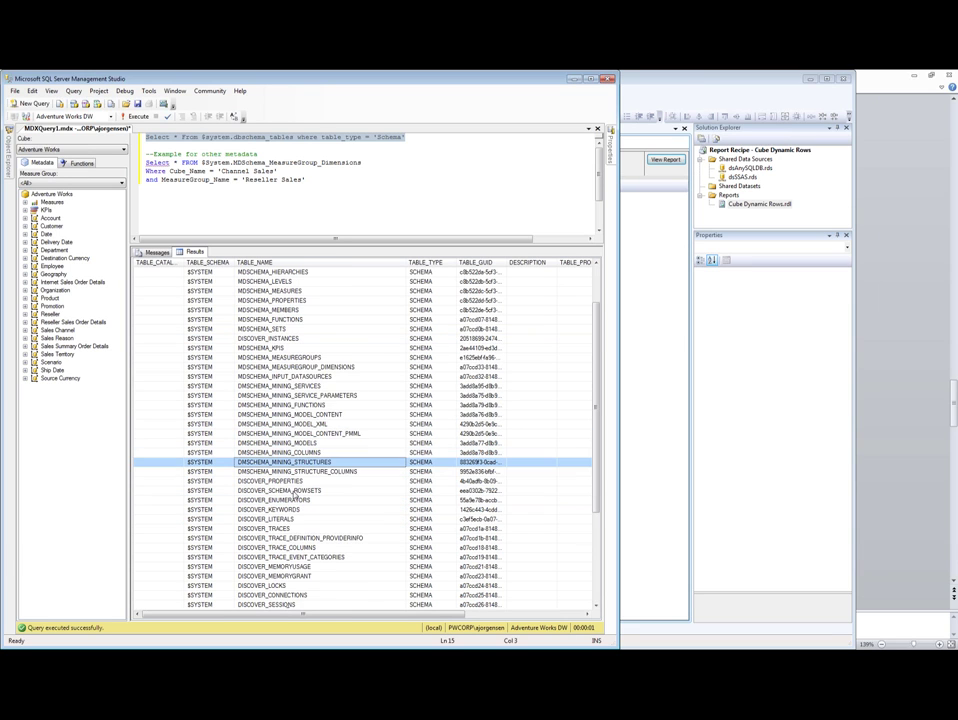
{"action": "scroll", "coordinate": [294, 494], "scroll_direction": "down", "scroll_amount": 1}
{"action": "left_click", "coordinate": [285, 378]}
{"action": "left_click_drag", "start_coordinate": [284, 330], "coordinate": [280, 557]}
{"action": "left_click", "coordinate": [280, 557]}
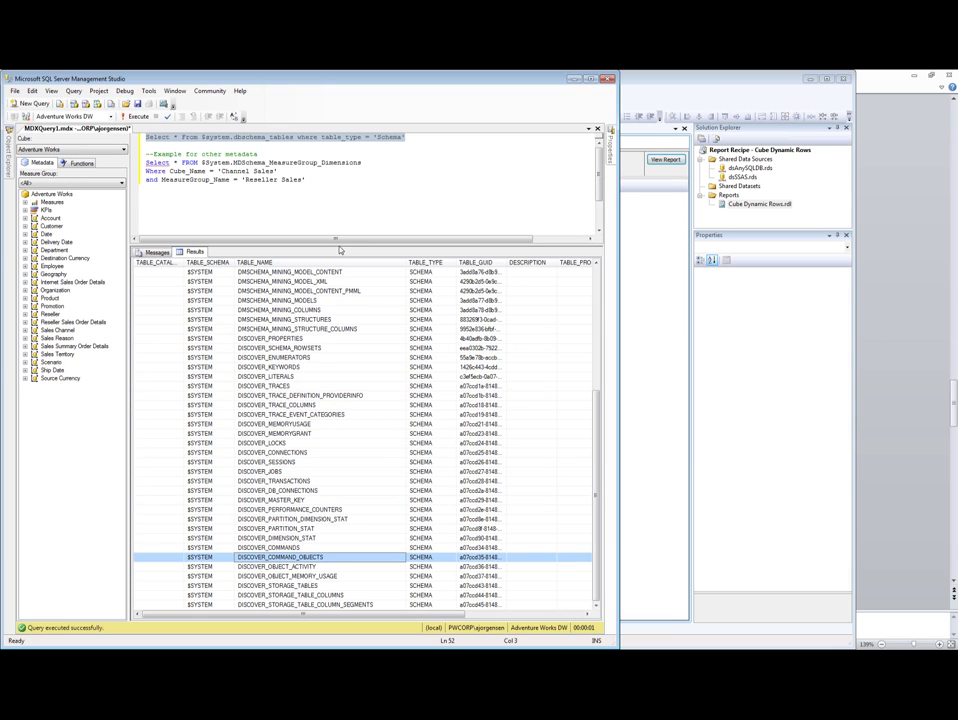
{"action": "left_click_drag", "start_coordinate": [338, 250], "coordinate": [331, 383]}
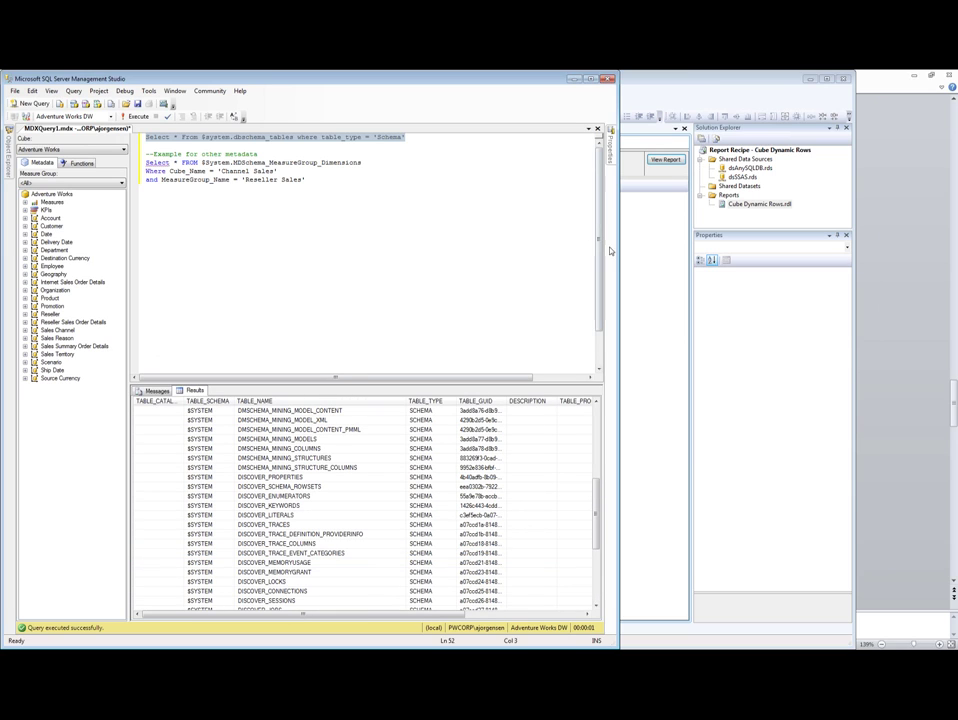
{"action": "left_click", "coordinate": [640, 259]}
Open the Report Recipe - Cube Metadata project from the start page and widen its design area
{"action": "left_click", "coordinate": [373, 130]}
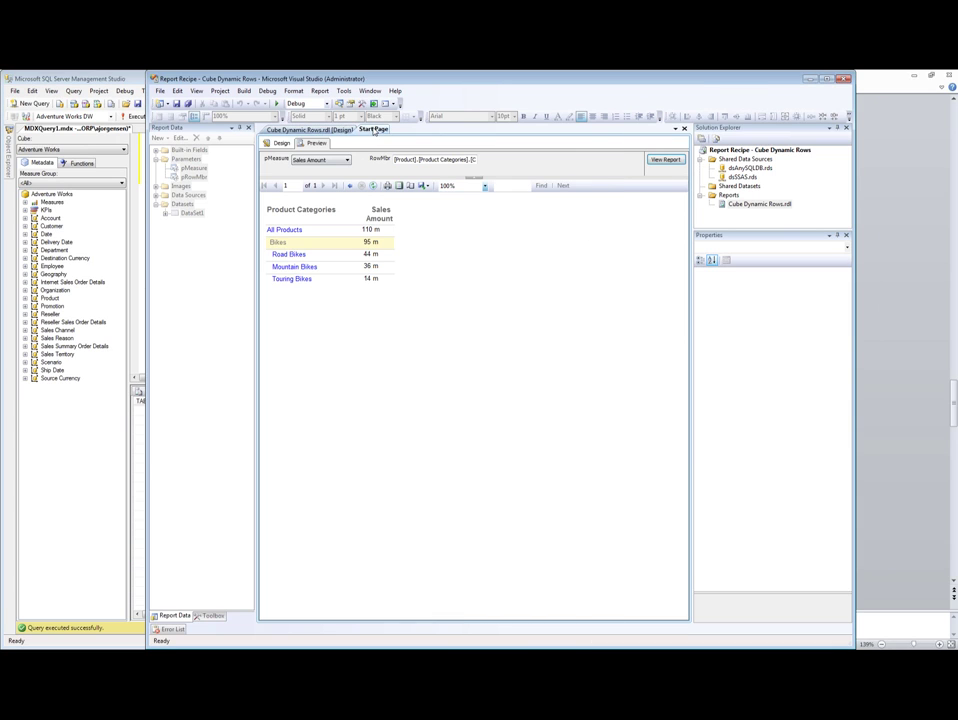
{"action": "left_click", "coordinate": [342, 220]}
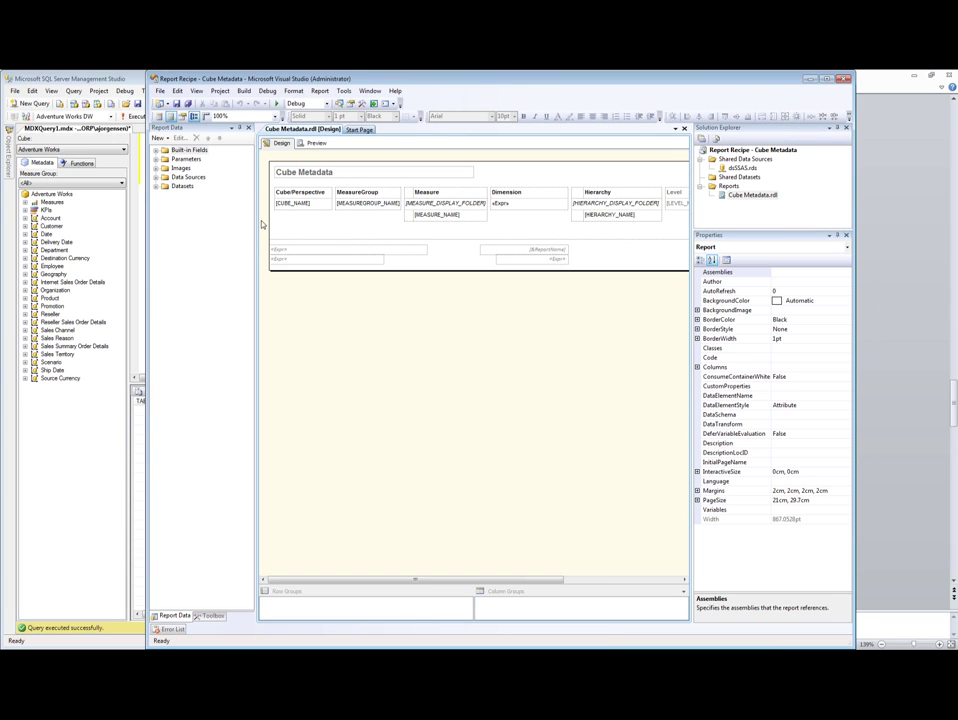
{"action": "left_click_drag", "start_coordinate": [255, 232], "coordinate": [231, 232]}
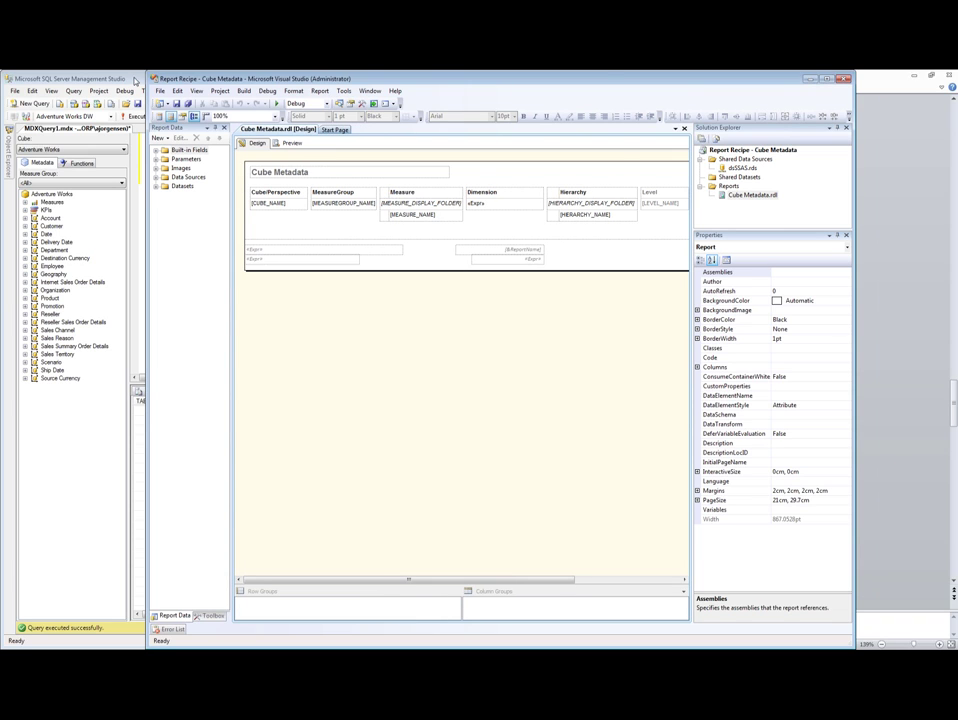
{"action": "left_click", "coordinate": [135, 80]}
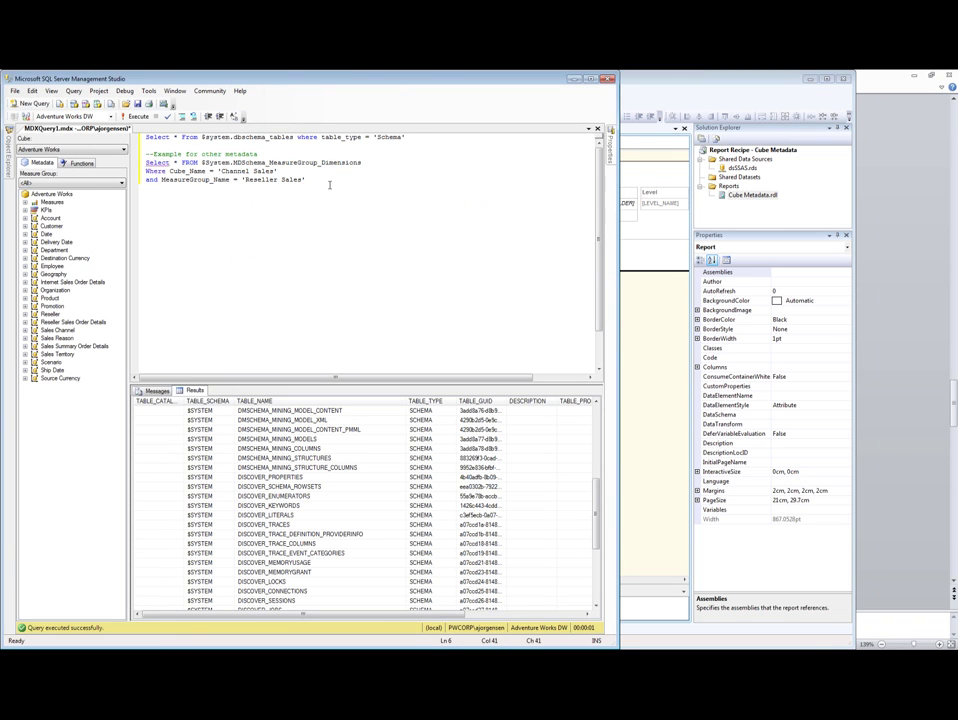
Run the MDSCHEMA_MEASUREGROUP_DIMENSIONS query filtered to the Channel Sales cube and Reseller Sales
{"action": "left_click_drag", "start_coordinate": [181, 162], "coordinate": [363, 162]}
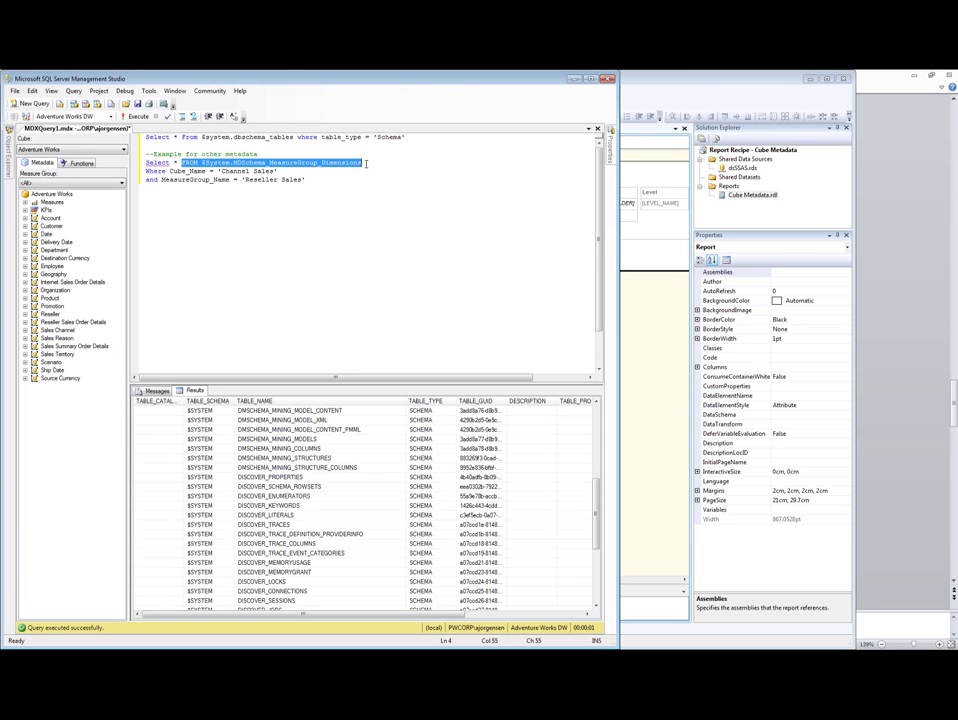
{"action": "left_click_drag", "start_coordinate": [145, 171], "coordinate": [210, 172]}
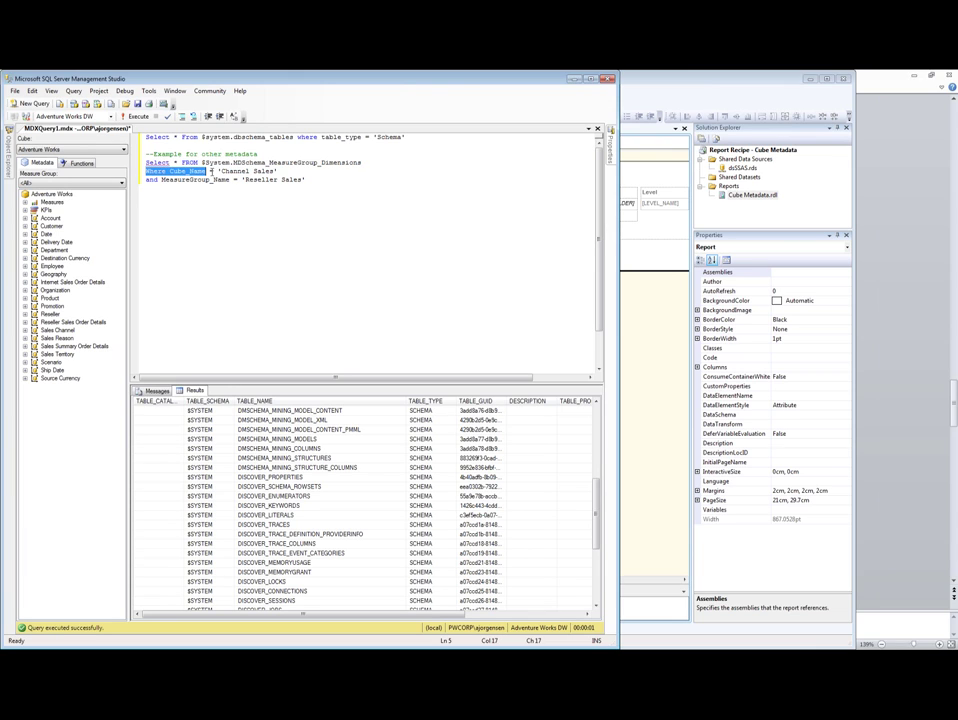
{"action": "left_click_drag", "start_coordinate": [278, 171], "coordinate": [145, 172]}
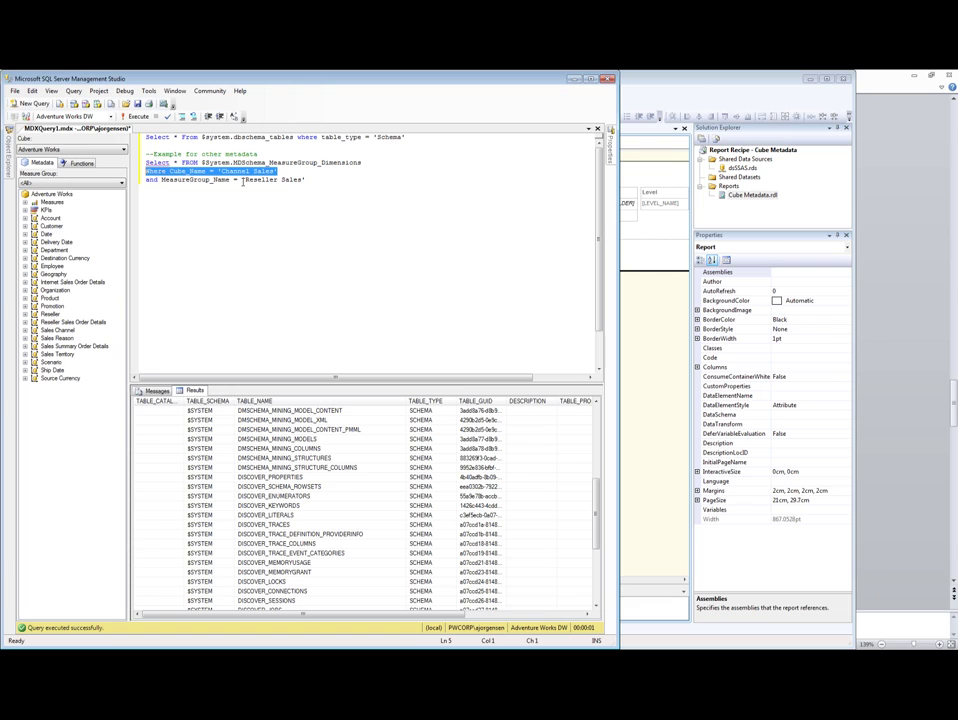
{"action": "left_click_drag", "start_coordinate": [330, 182], "coordinate": [141, 172]}
{"action": "key", "text": "F5"}
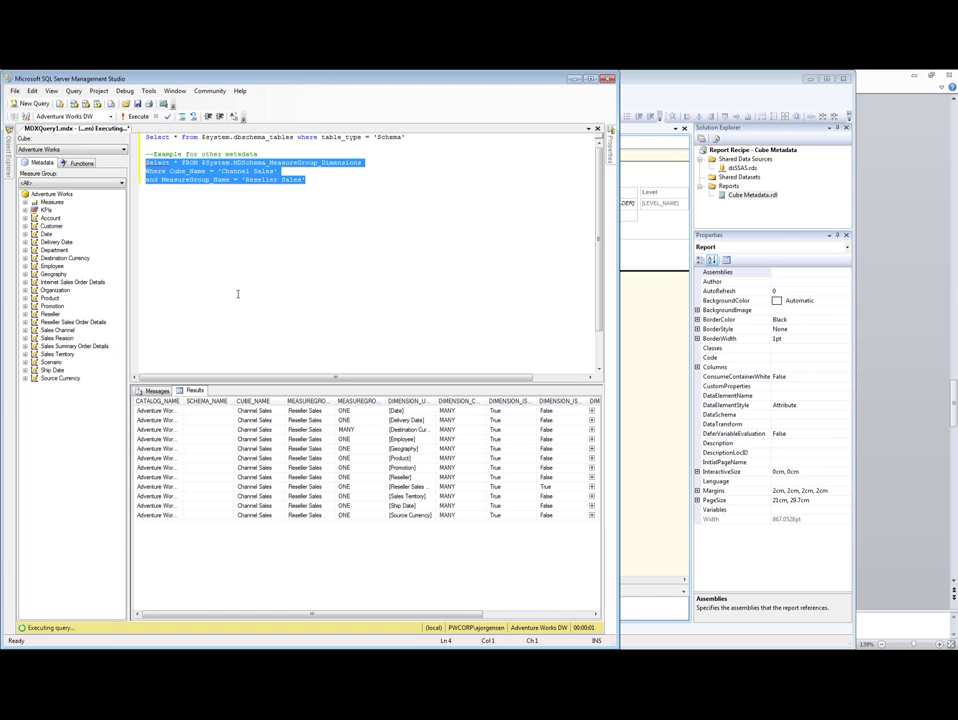
Inspect the dimension results, widening DIMENSION_UNIQUE_NAME and checking Destination Currency's DIMENSION_PATH
{"action": "left_click", "coordinate": [405, 420]}
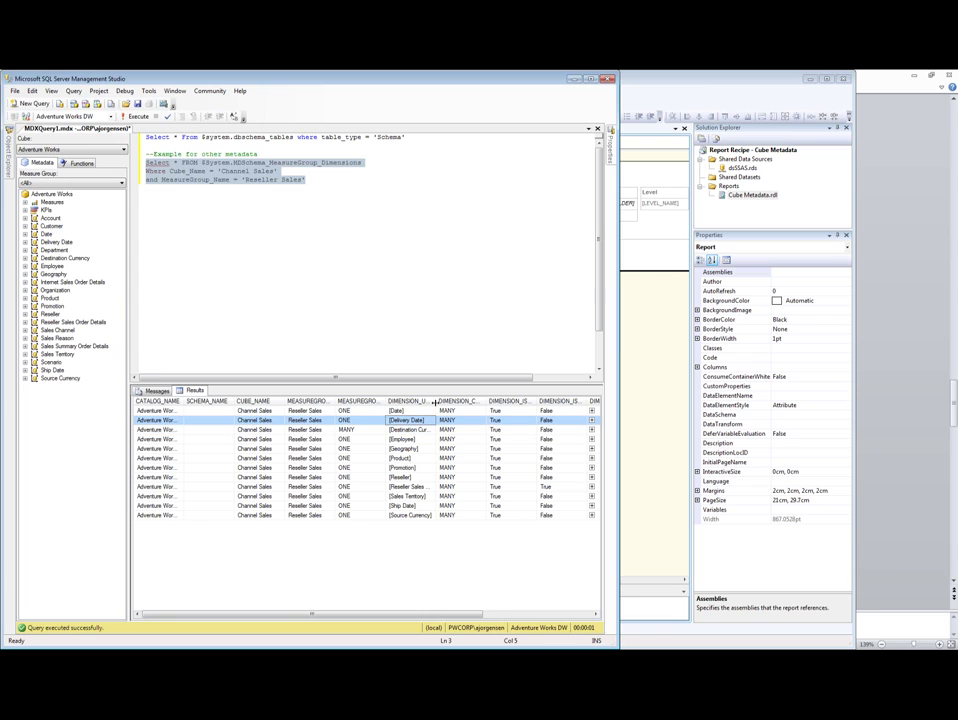
{"action": "left_click_drag", "start_coordinate": [440, 401], "coordinate": [491, 401]}
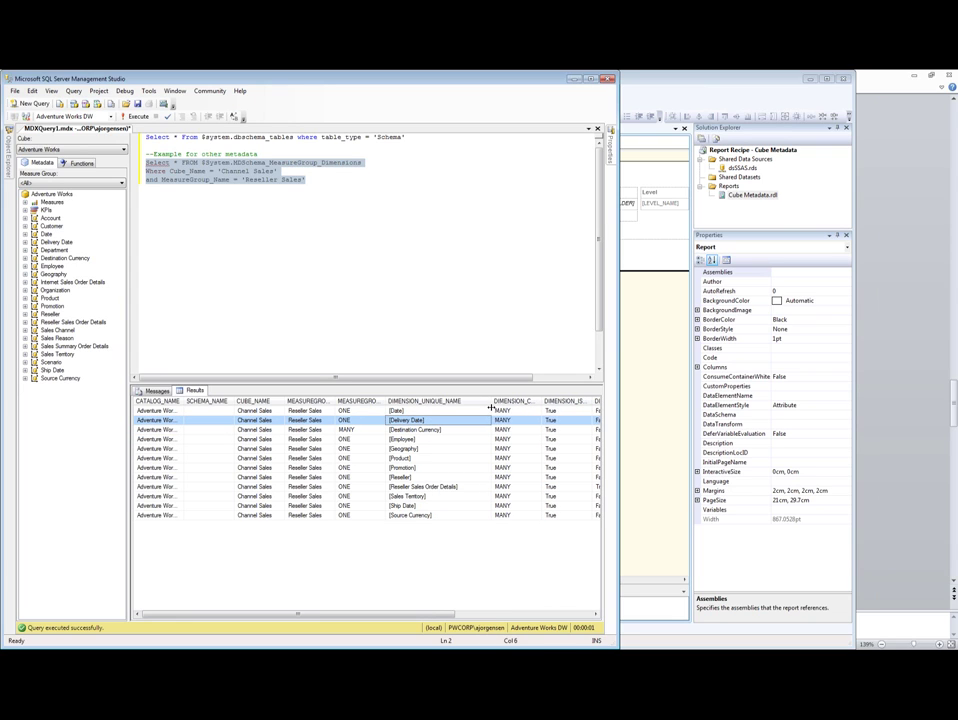
{"action": "key", "text": "Down"}
{"action": "key", "text": "Down"}
{"action": "key", "text": "Down"}
{"action": "key", "text": "Down"}
{"action": "key", "text": "Down"}
{"action": "key", "text": "Down"}
{"action": "key", "text": "Down"}
{"action": "key", "text": "Down"}
{"action": "key", "text": "Down"}
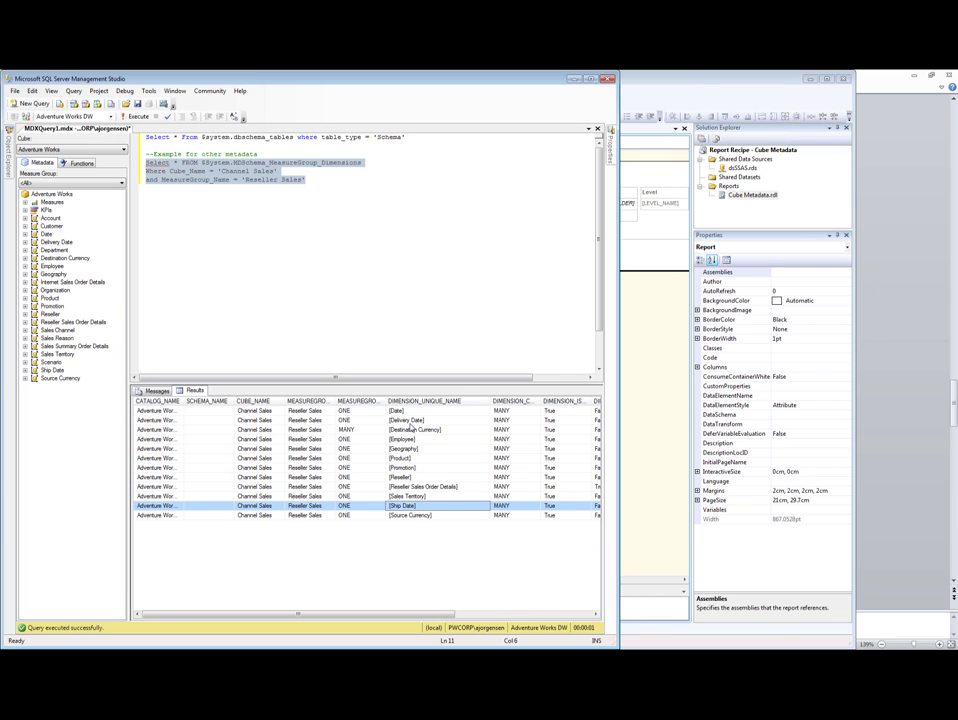
{"action": "left_click", "coordinate": [346, 429]}
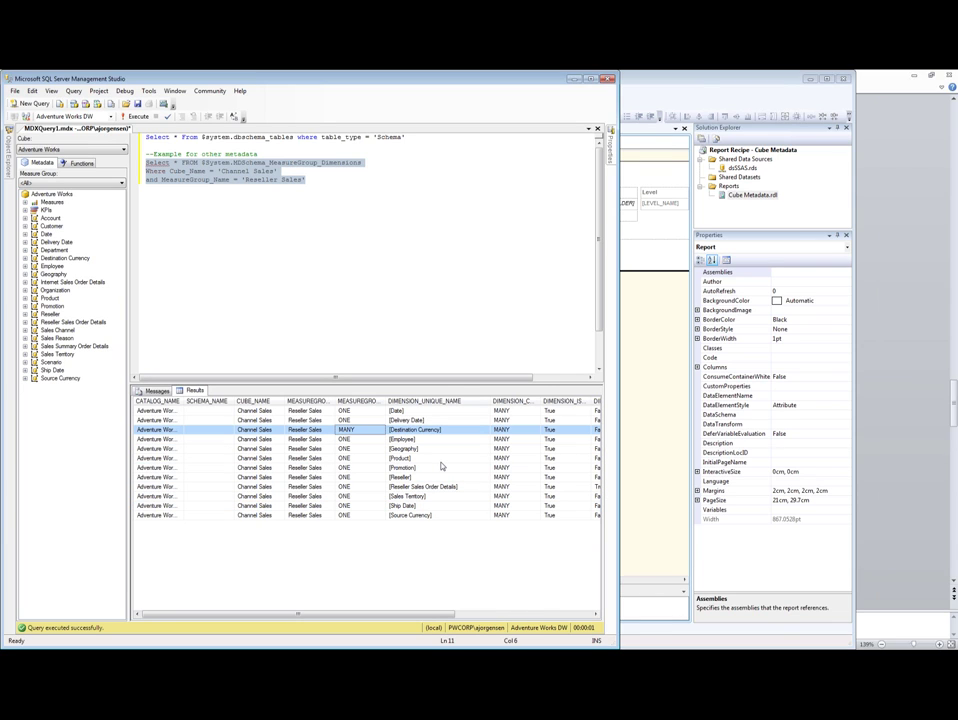
{"action": "key", "text": "Right"}
{"action": "key", "text": "Right"}
{"action": "key", "text": "Right"}
{"action": "key", "text": "Right"}
{"action": "key", "text": "Right"}
{"action": "key", "text": "Right"}
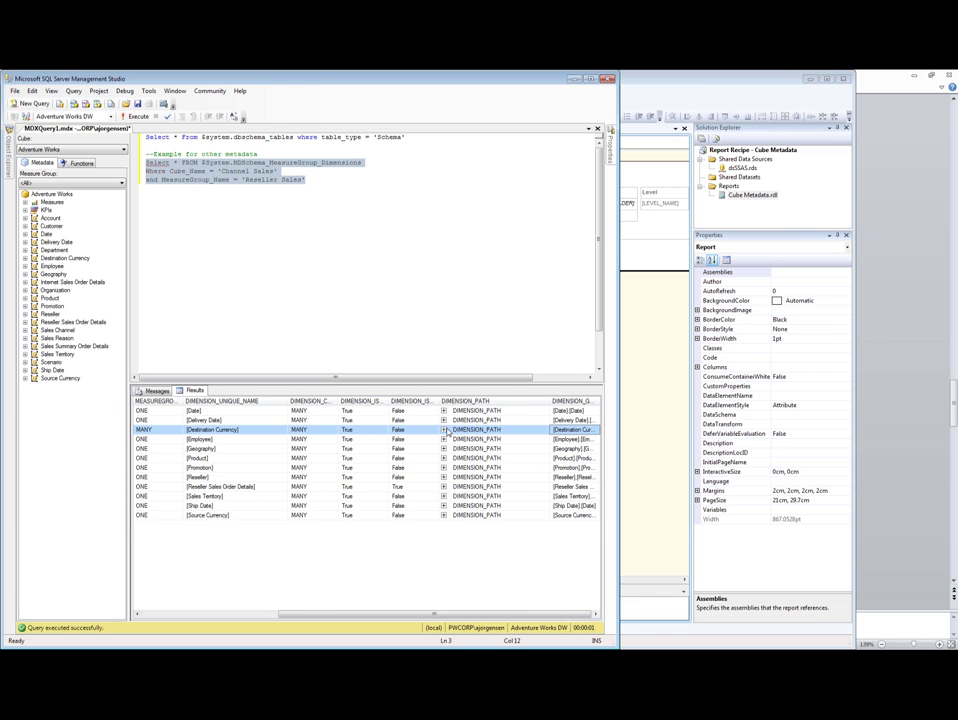
{"action": "left_click", "coordinate": [444, 429]}
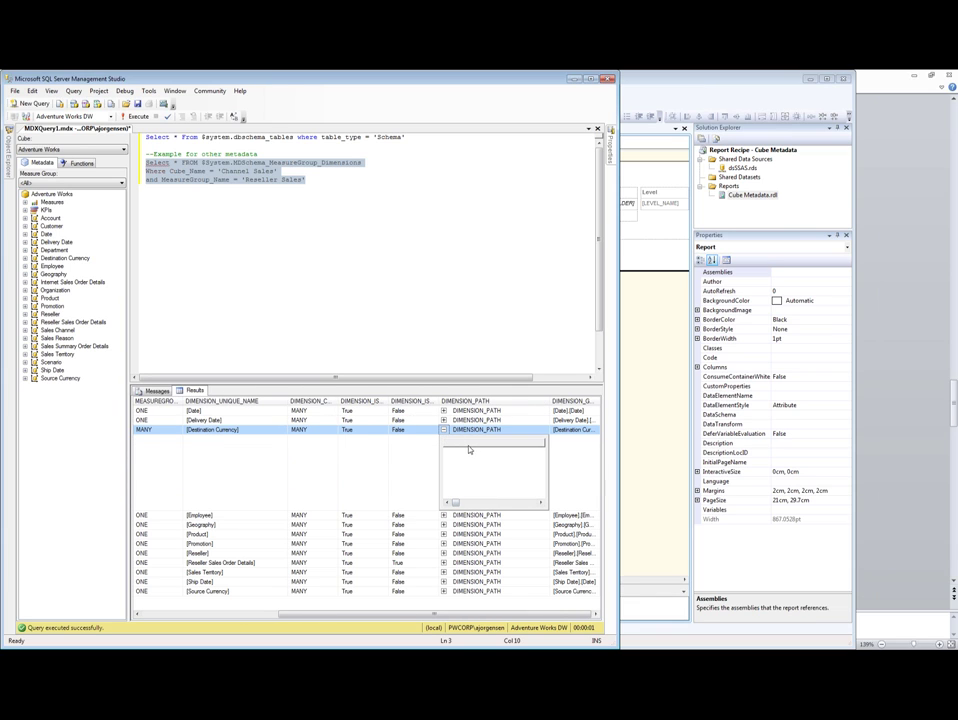
{"action": "left_click", "coordinate": [444, 430]}
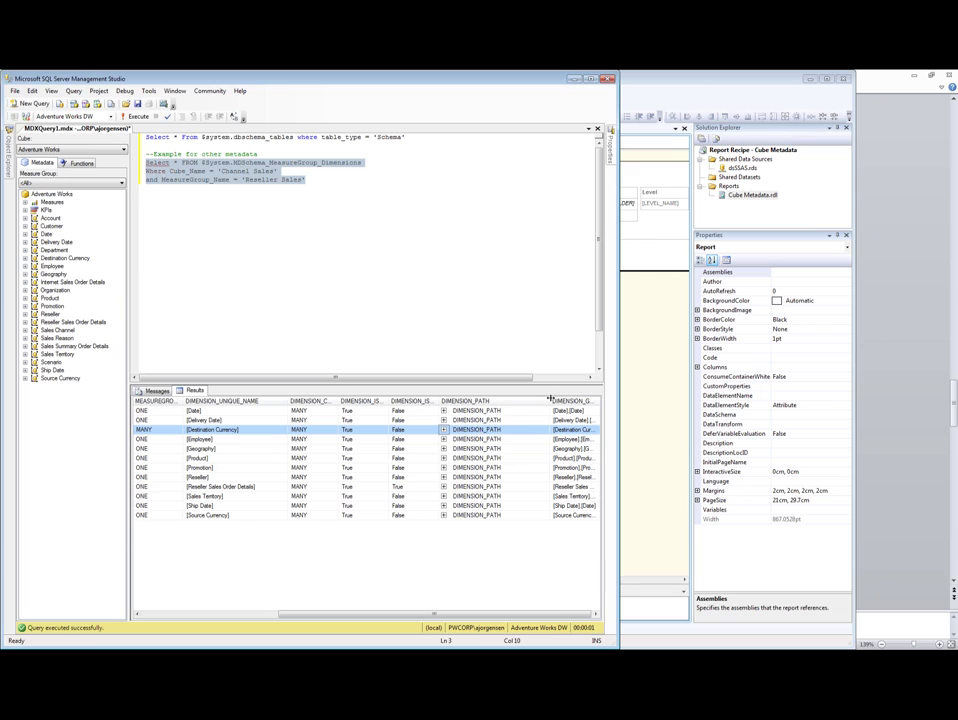
{"action": "left_click_drag", "start_coordinate": [548, 400], "coordinate": [512, 408]}
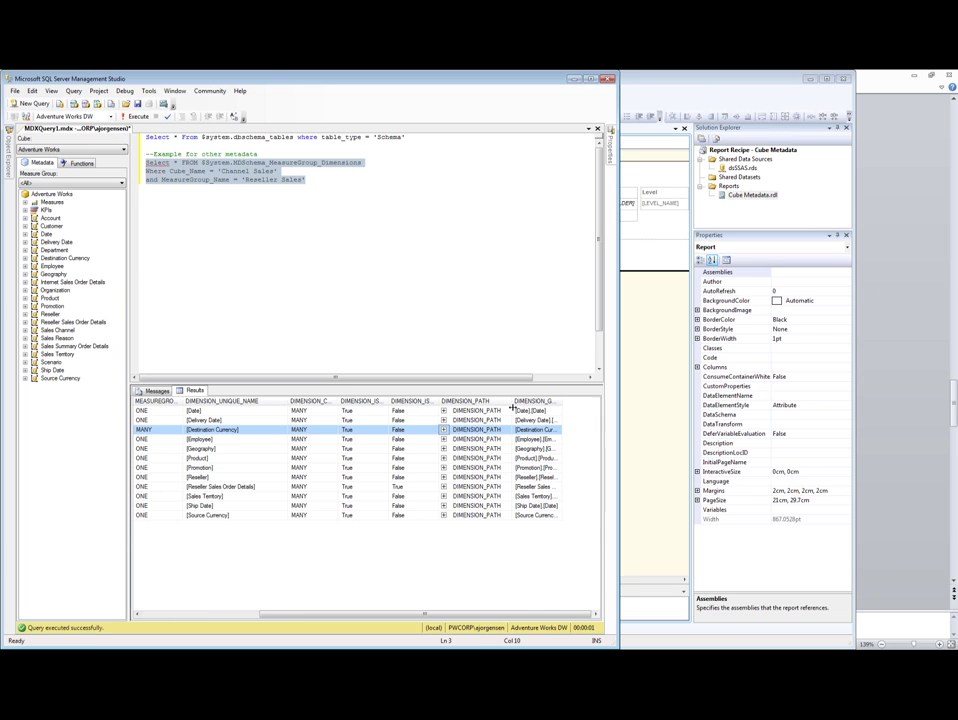
{"action": "left_click_drag", "start_coordinate": [306, 180], "coordinate": [137, 167]}
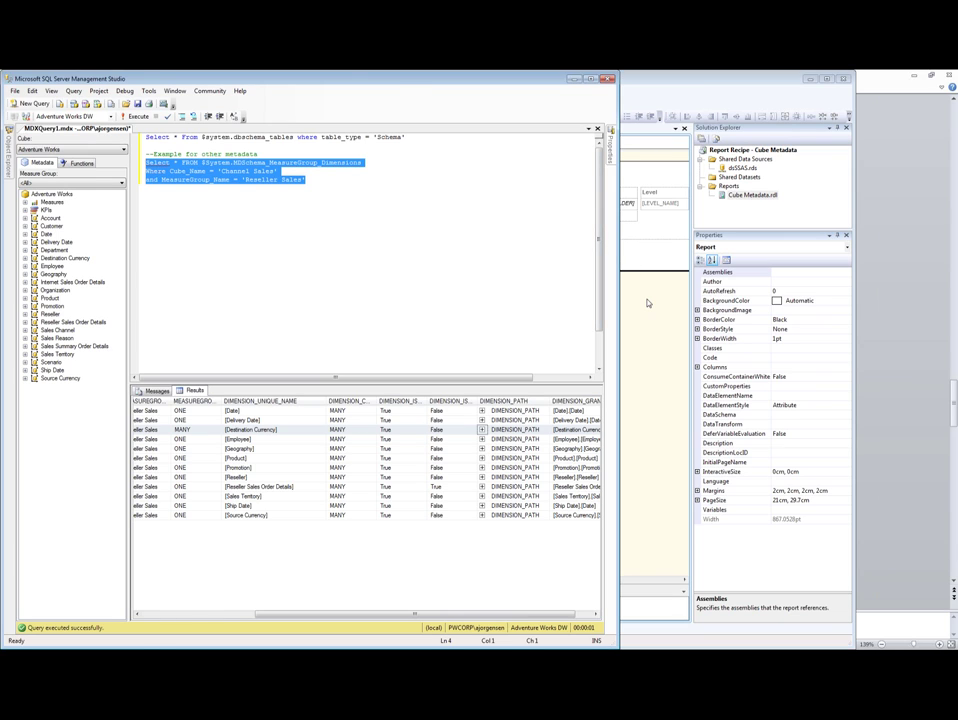
{"action": "left_click", "coordinate": [648, 301]}
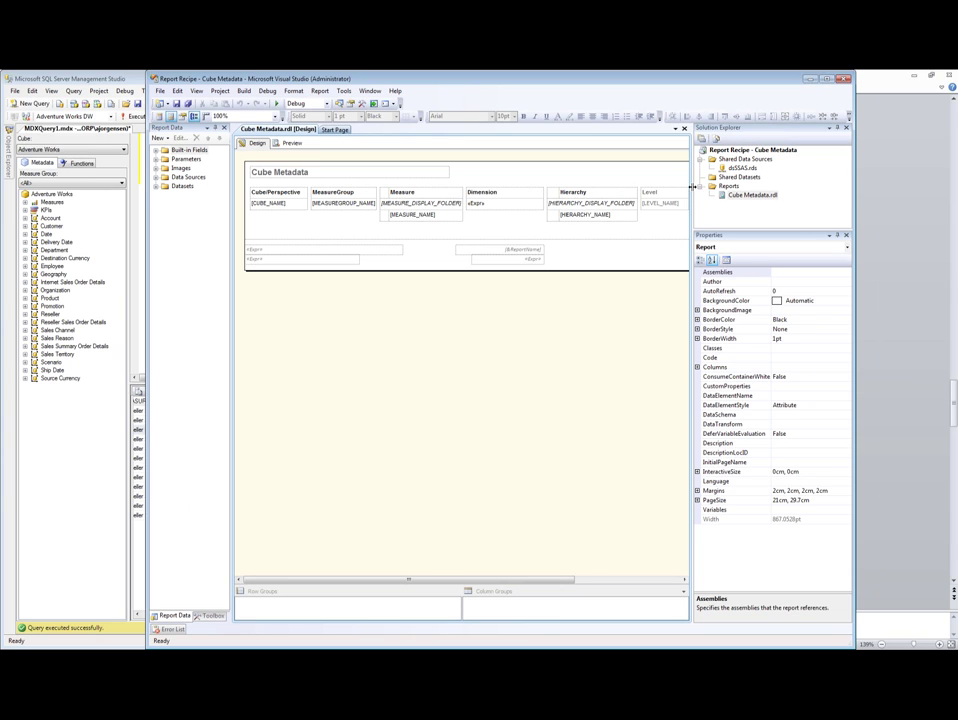
Enlarge the Visual Studio window and preview the rendered Cube Metadata report
{"action": "left_click_drag", "start_coordinate": [692, 192], "coordinate": [762, 192]}
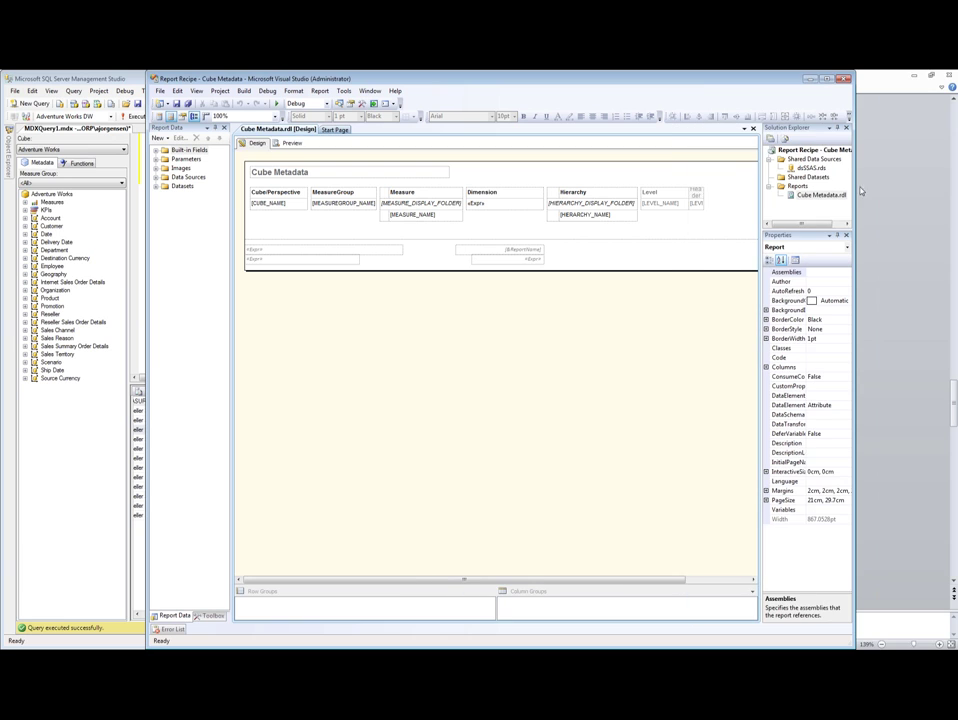
{"action": "left_click_drag", "start_coordinate": [855, 188], "coordinate": [900, 188]}
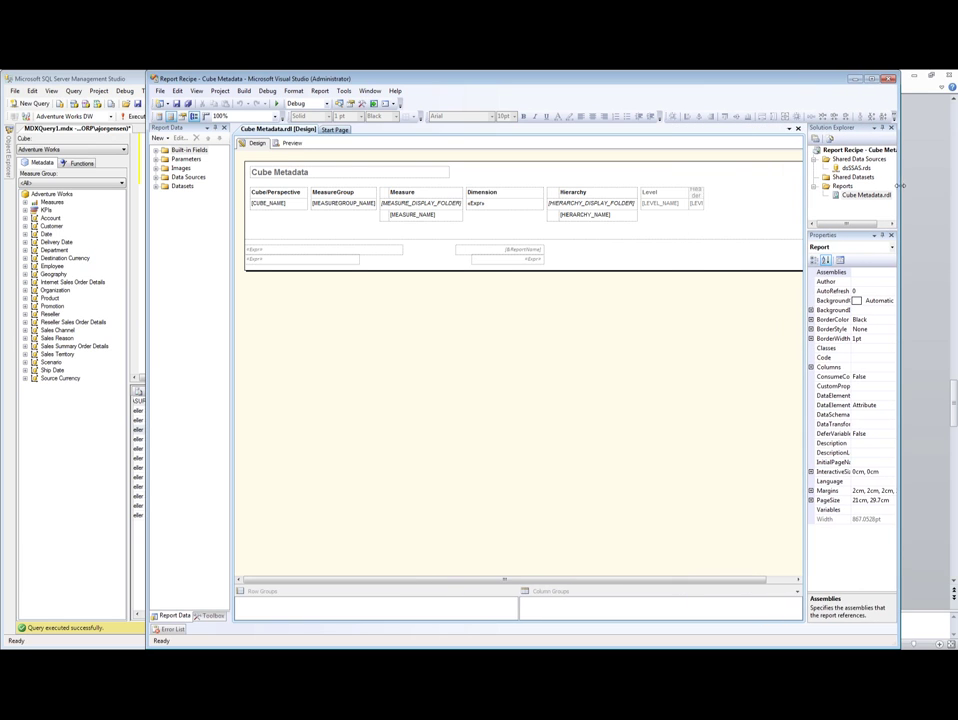
{"action": "left_click", "coordinate": [290, 143]}
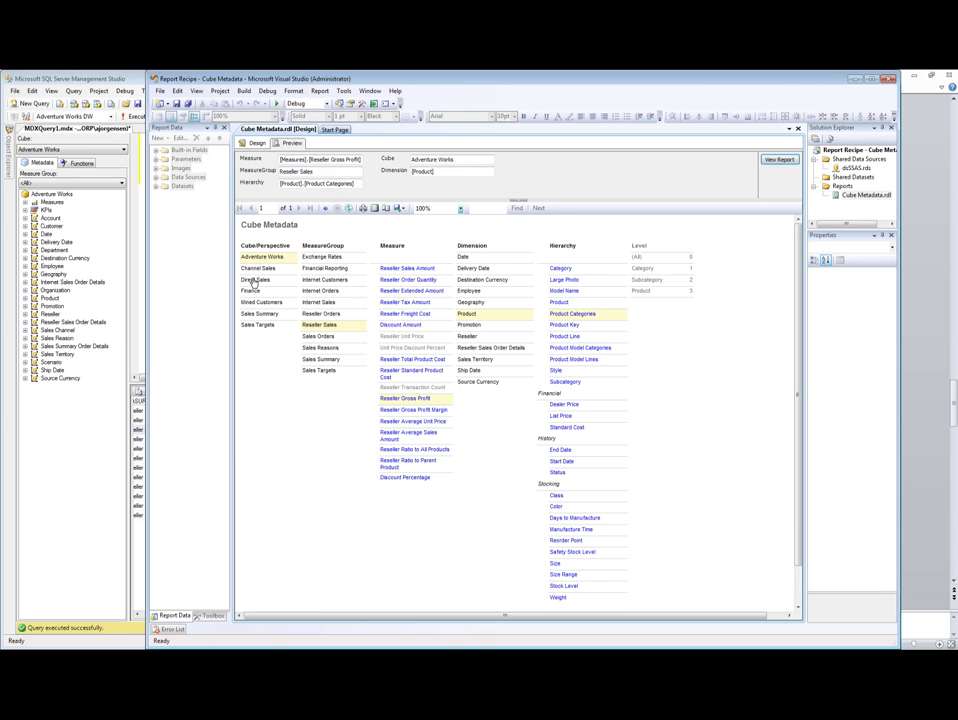
Drill through Direct Sales, Internet Orders, Internet Order Count, Customer Geography and Product Categories levels
{"action": "left_click", "coordinate": [255, 280]}
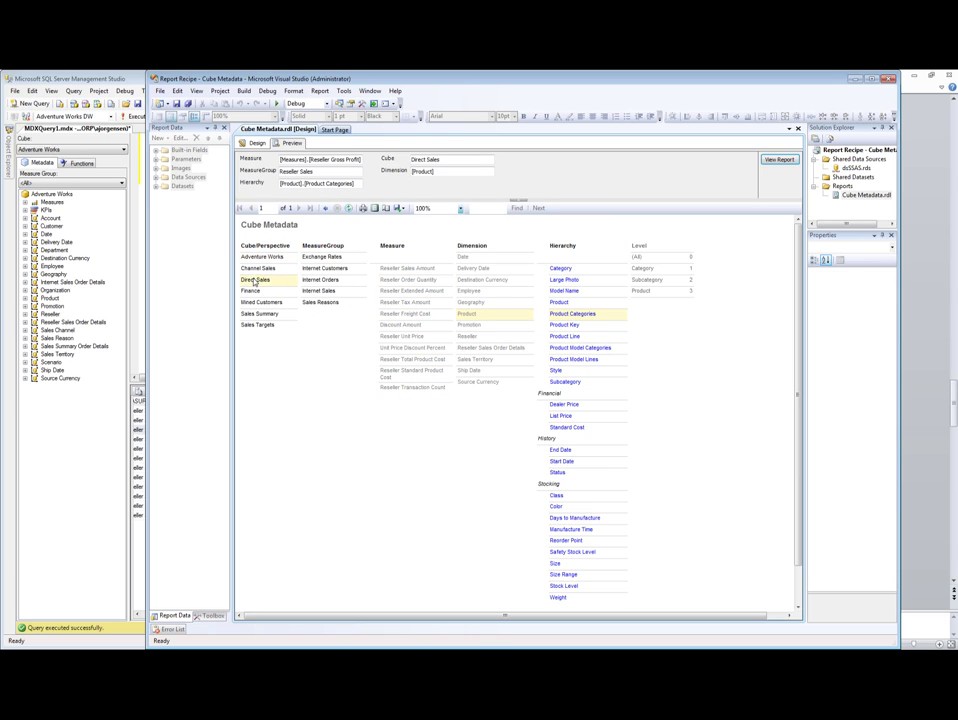
{"action": "left_click", "coordinate": [317, 280]}
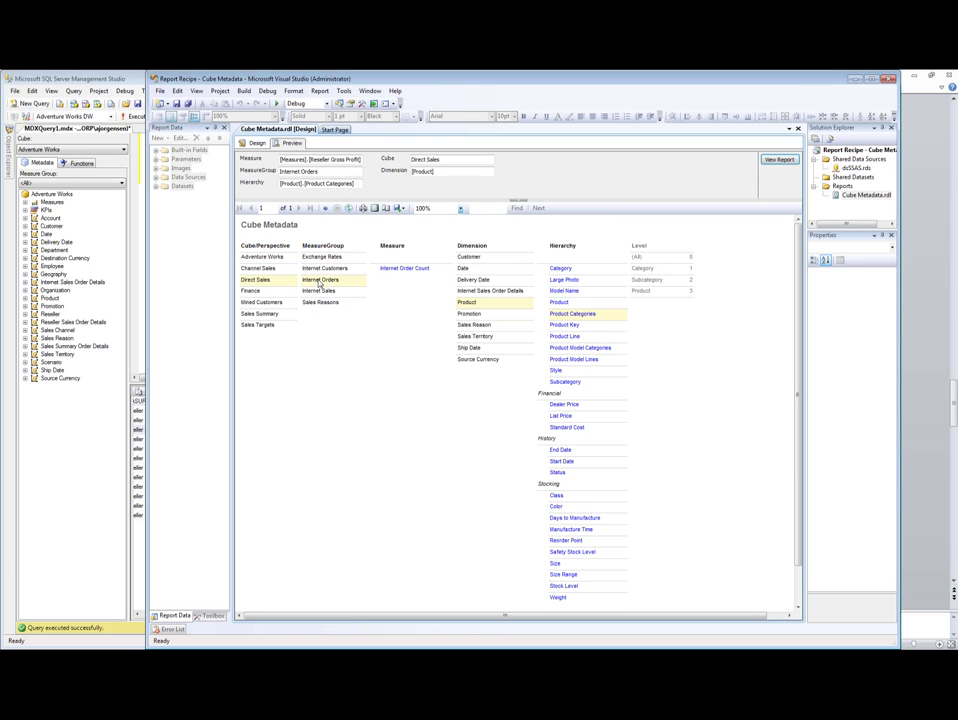
{"action": "left_click", "coordinate": [395, 270]}
{"action": "left_click", "coordinate": [469, 258]}
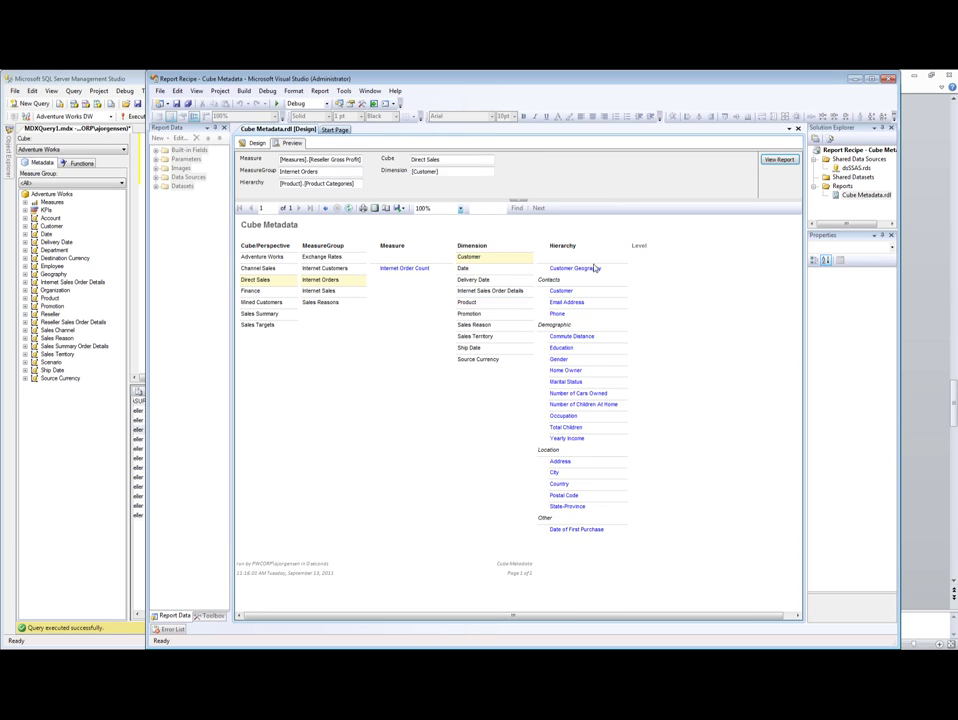
{"action": "left_click", "coordinate": [571, 268]}
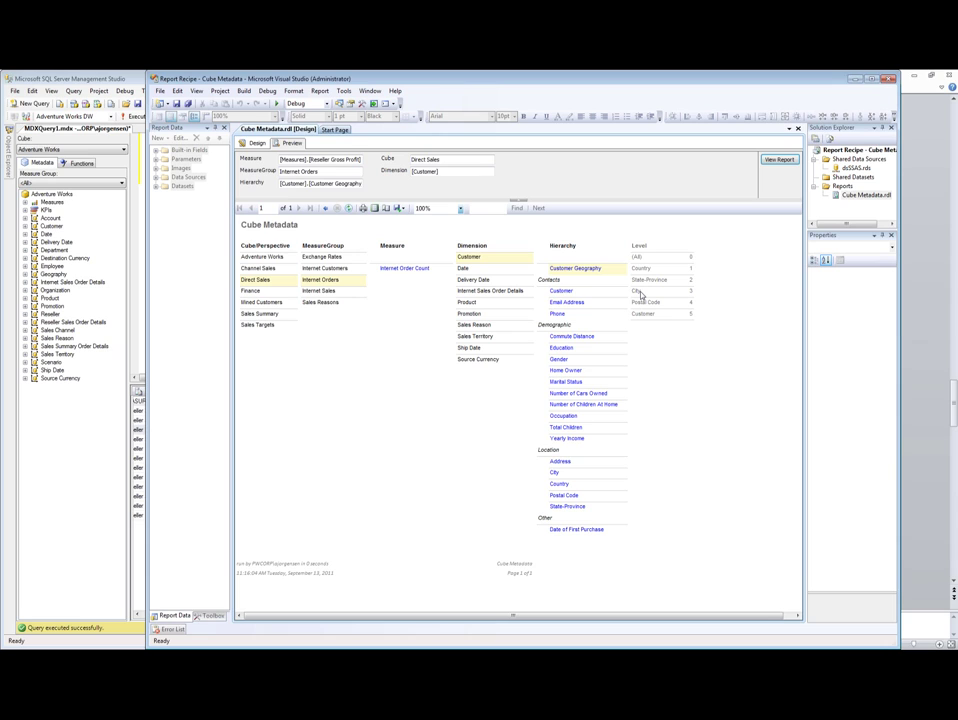
{"action": "left_click", "coordinate": [467, 302]}
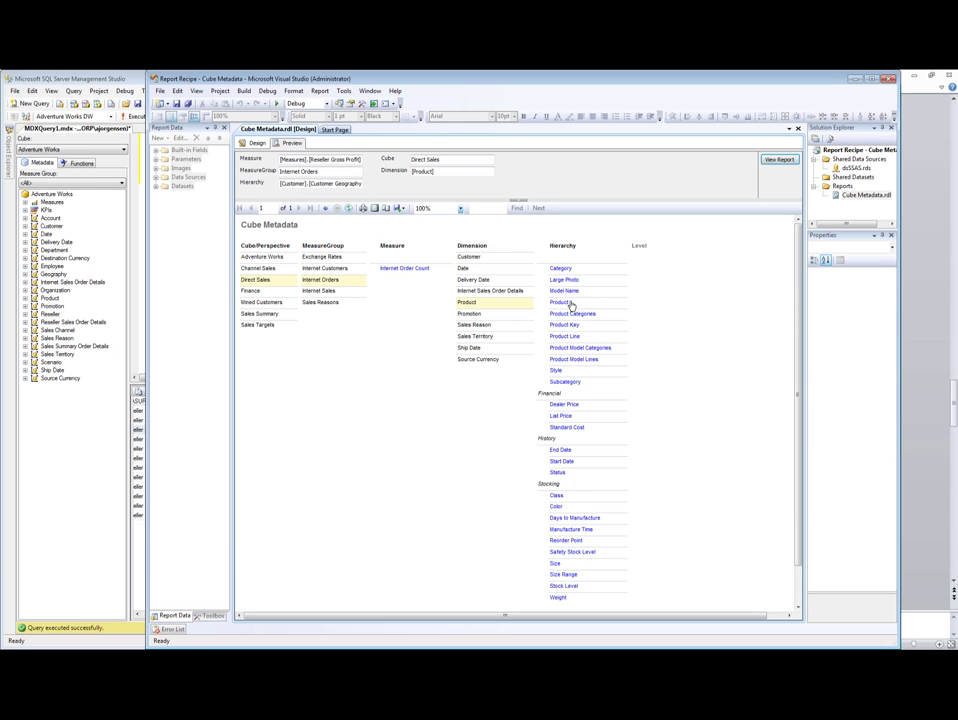
{"action": "left_click", "coordinate": [568, 313]}
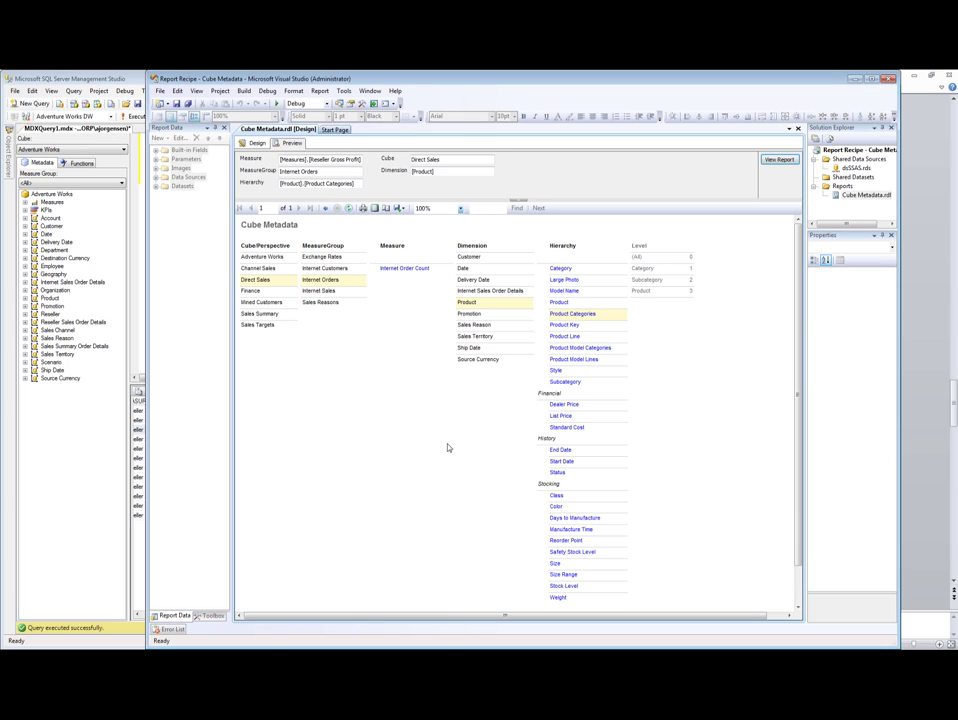
In Design view, review the Cube/Perspective through Level header cells and the [CUBE_NAME] cell
{"action": "left_click", "coordinate": [255, 143]}
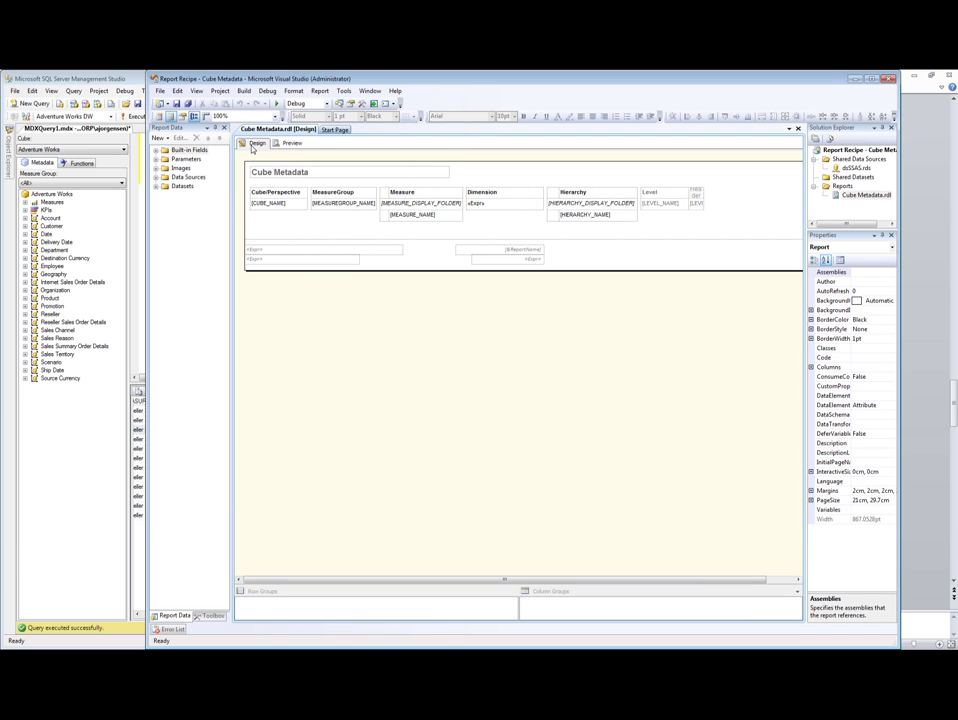
{"action": "left_click", "coordinate": [275, 192]}
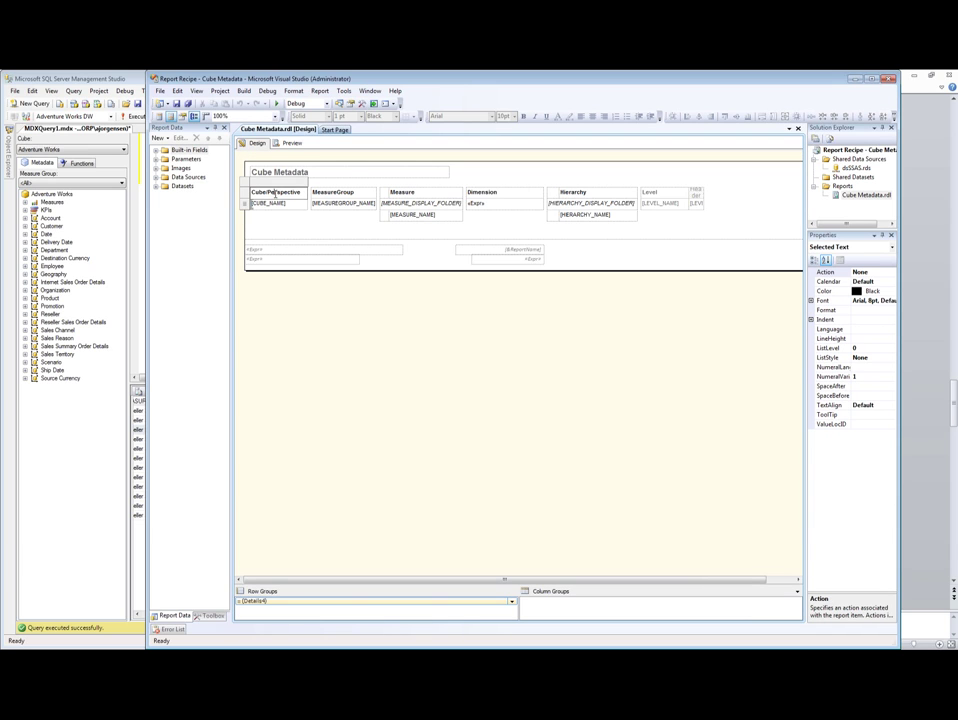
{"action": "left_click", "coordinate": [337, 193]}
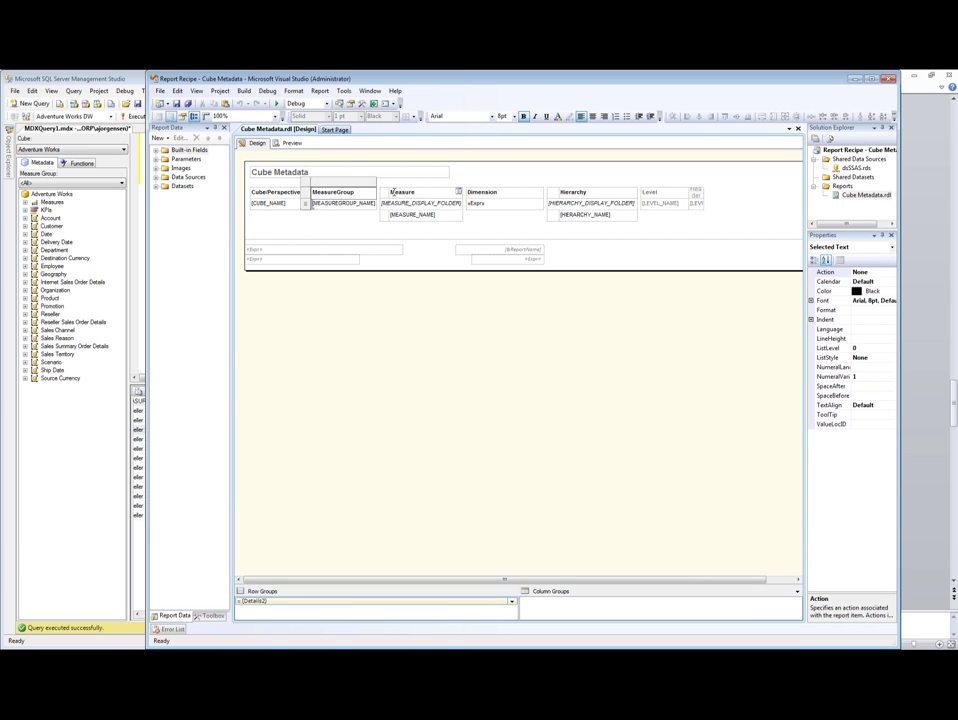
{"action": "left_click", "coordinate": [400, 193]}
{"action": "left_click", "coordinate": [510, 193]}
{"action": "left_click", "coordinate": [556, 193]}
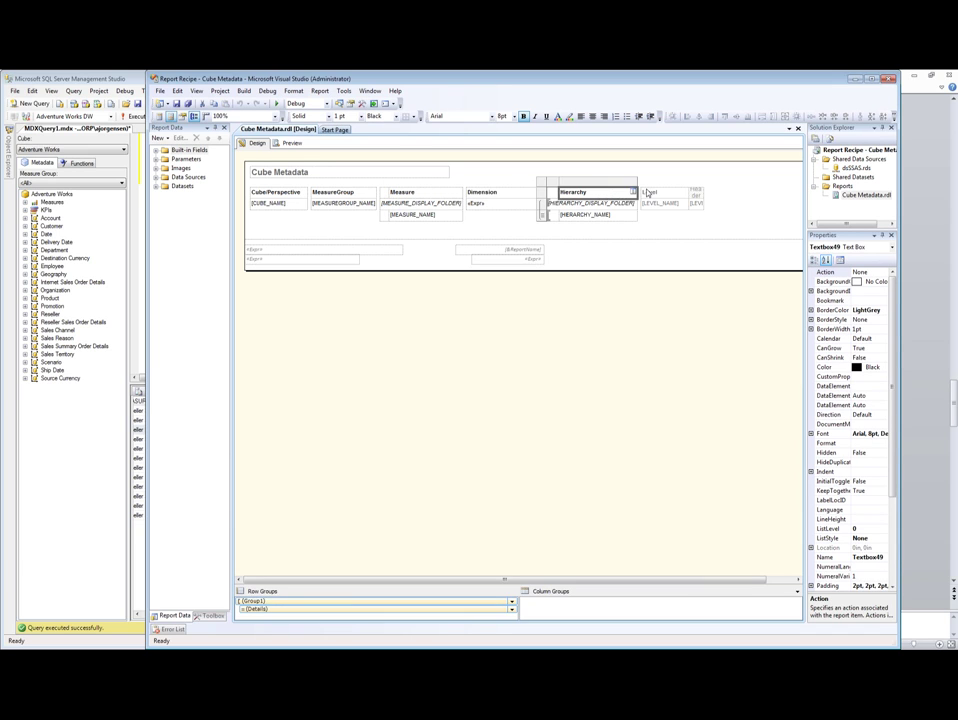
{"action": "left_click", "coordinate": [650, 192]}
{"action": "left_click", "coordinate": [268, 203]}
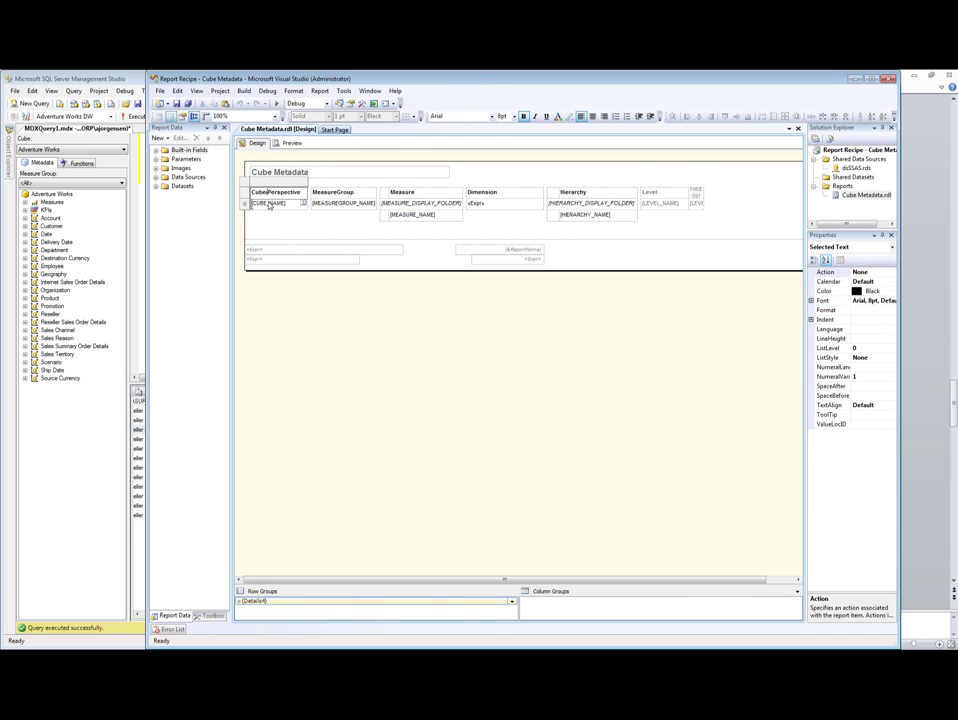